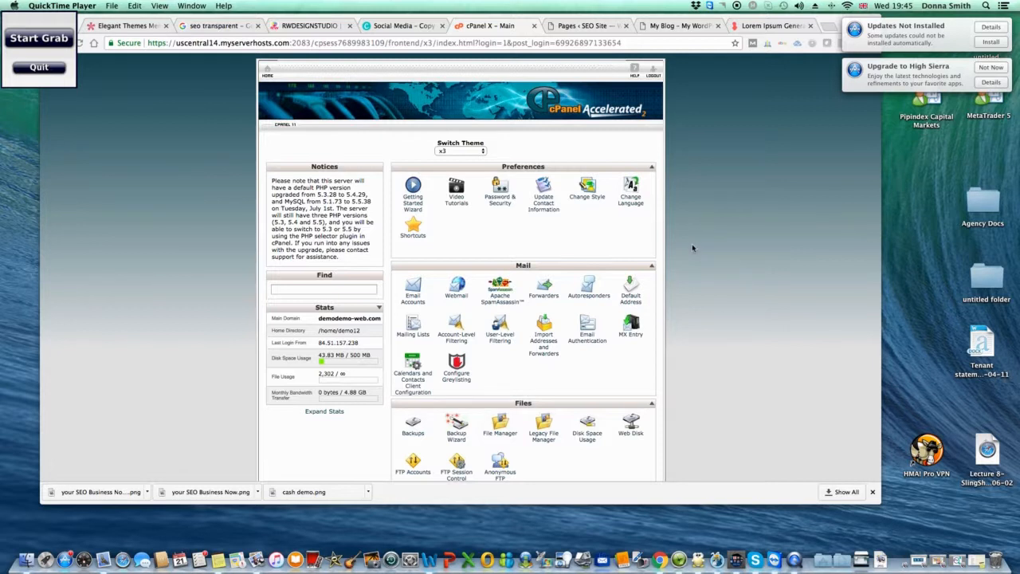
Open the WordPress script page from cPanel's Softaculous Apps Installer section and start its installation form.
left_click(703, 384)
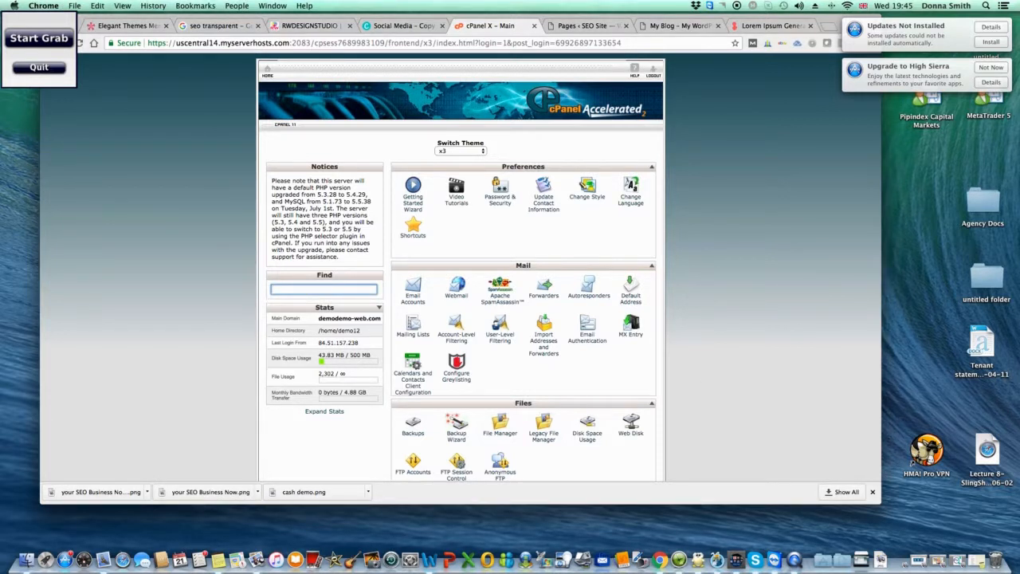
left_click(715, 399)
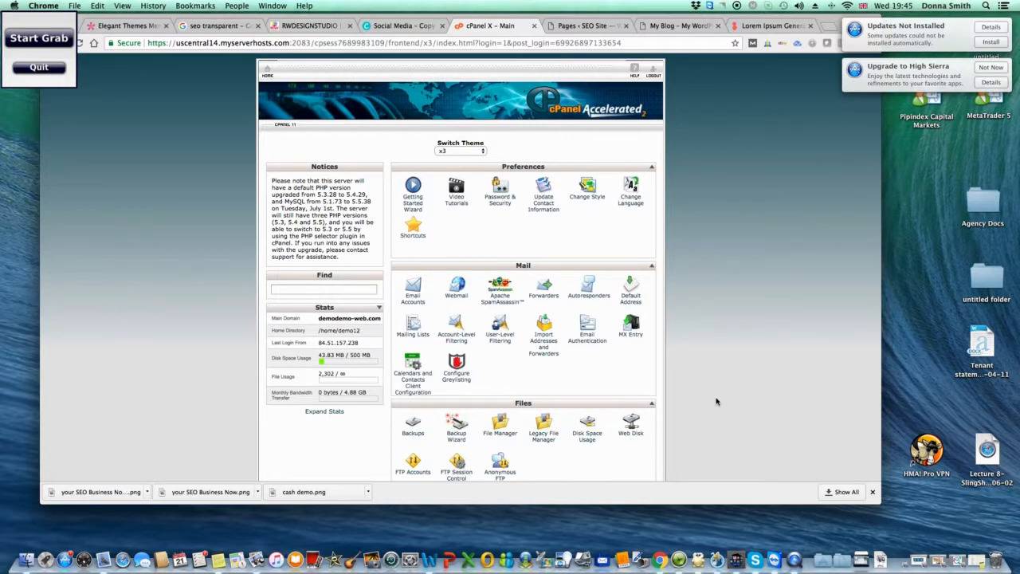
scroll(715, 402, "down", 3)
scroll(716, 402, "down", 10)
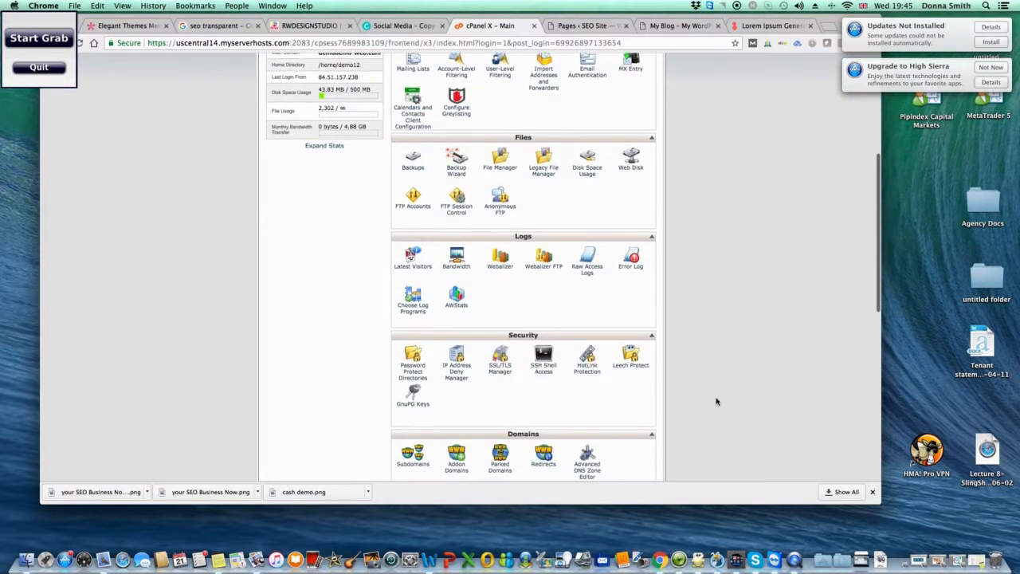
scroll(716, 402, "down", 2)
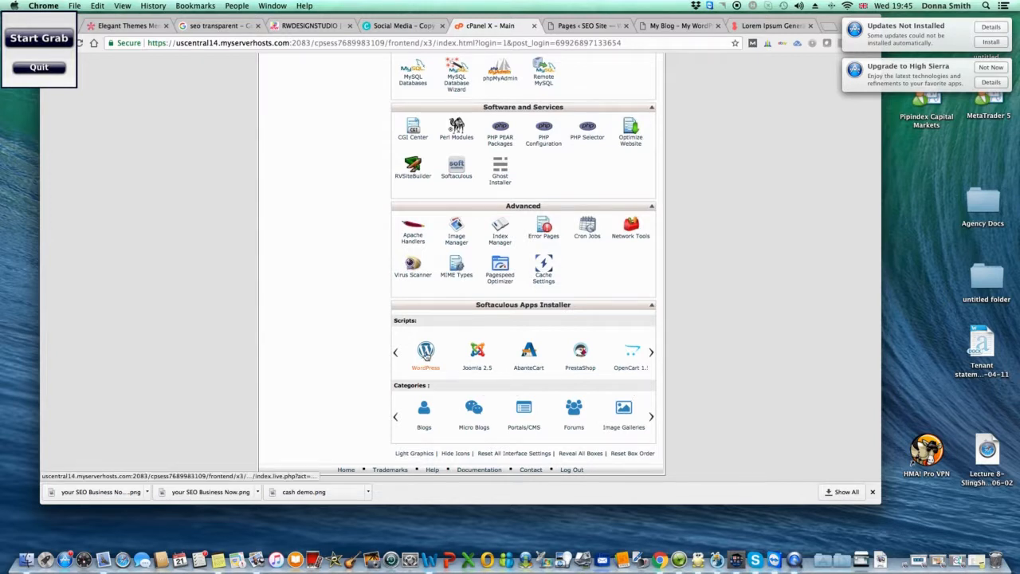
left_click(427, 354)
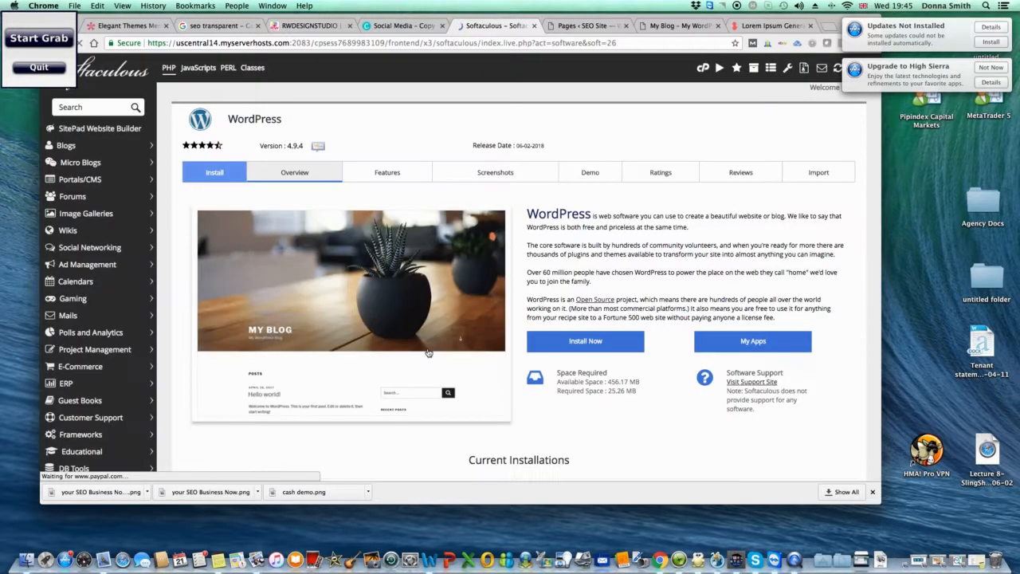
left_click(563, 343)
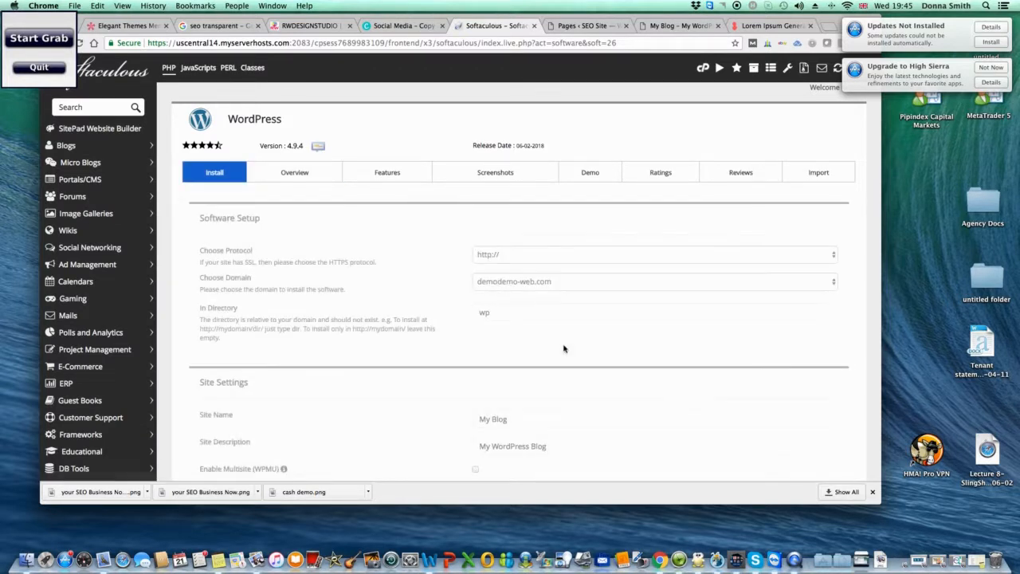
Clear the In Directory field so WordPress installs directly on the domain root.
left_click(484, 312)
left_click_drag(502, 312, 473, 312)
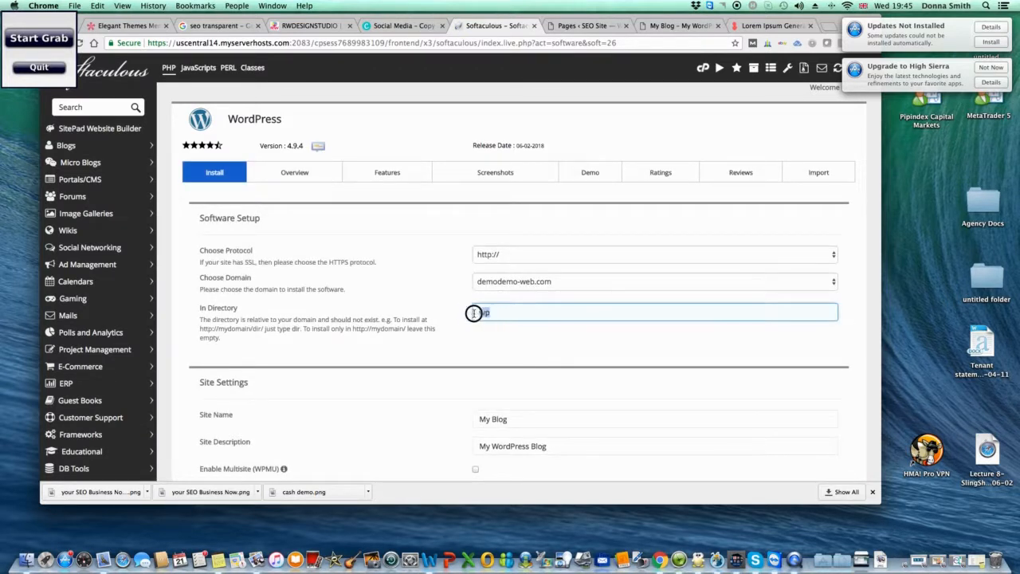
key("BackSpace")
left_click(843, 396)
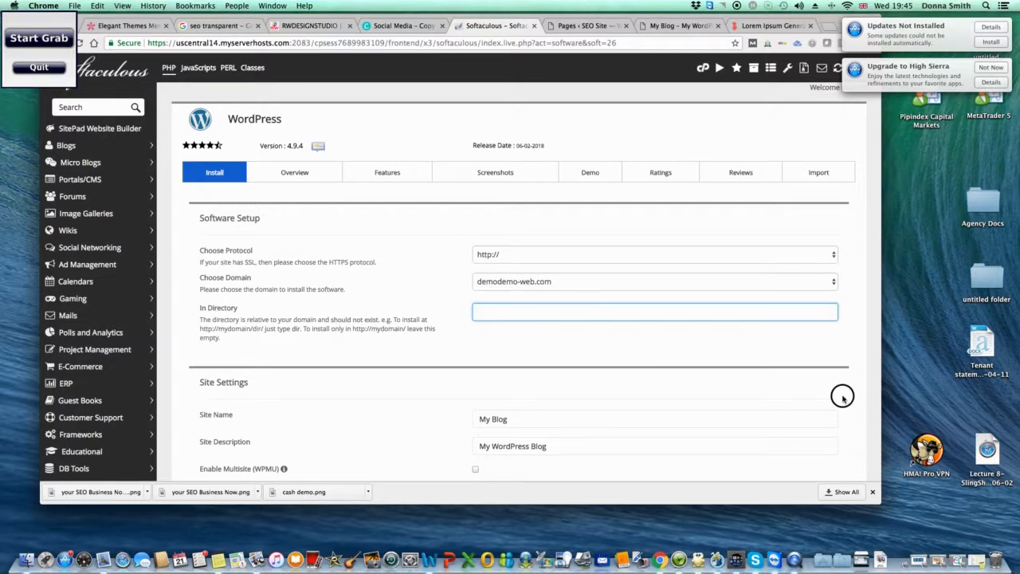
Review the admin username, password and email fields, language, plugin and theme options down to the end of the installation form.
scroll(843, 398, "down", 5)
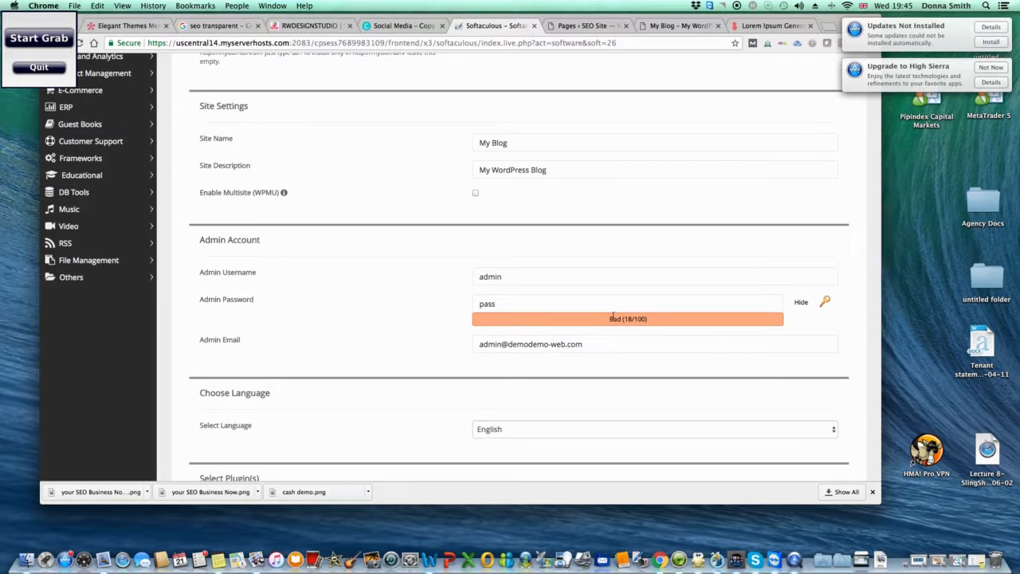
left_click(517, 282)
left_click(506, 304)
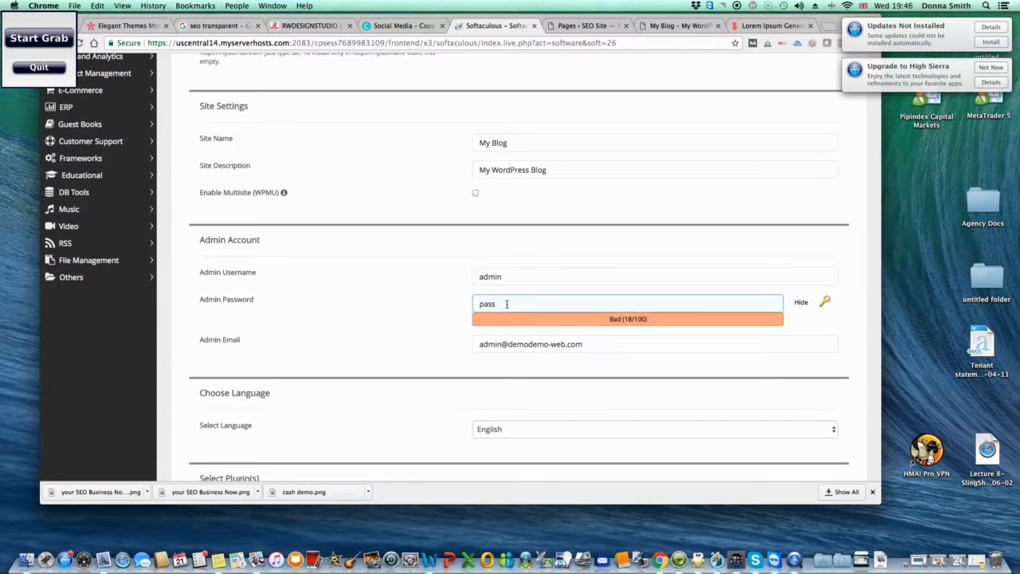
left_click(525, 343)
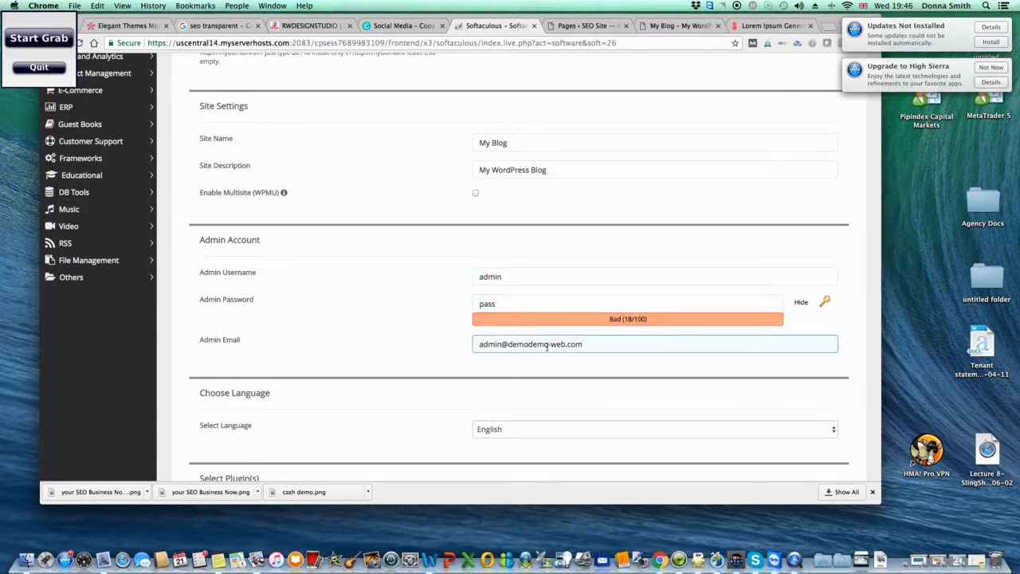
left_click(726, 382)
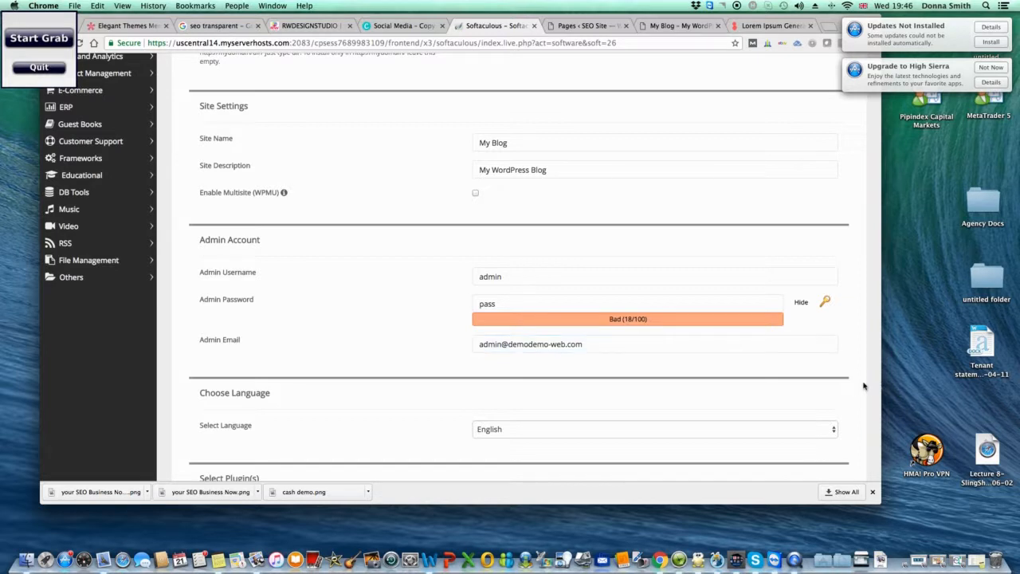
scroll(863, 386, "down", 8)
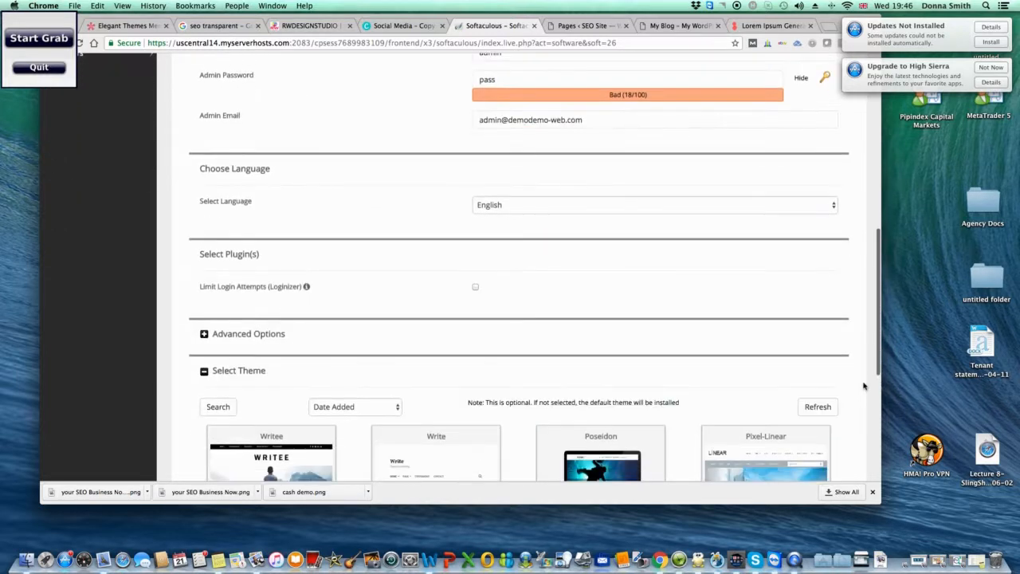
scroll(863, 385, "down", 6)
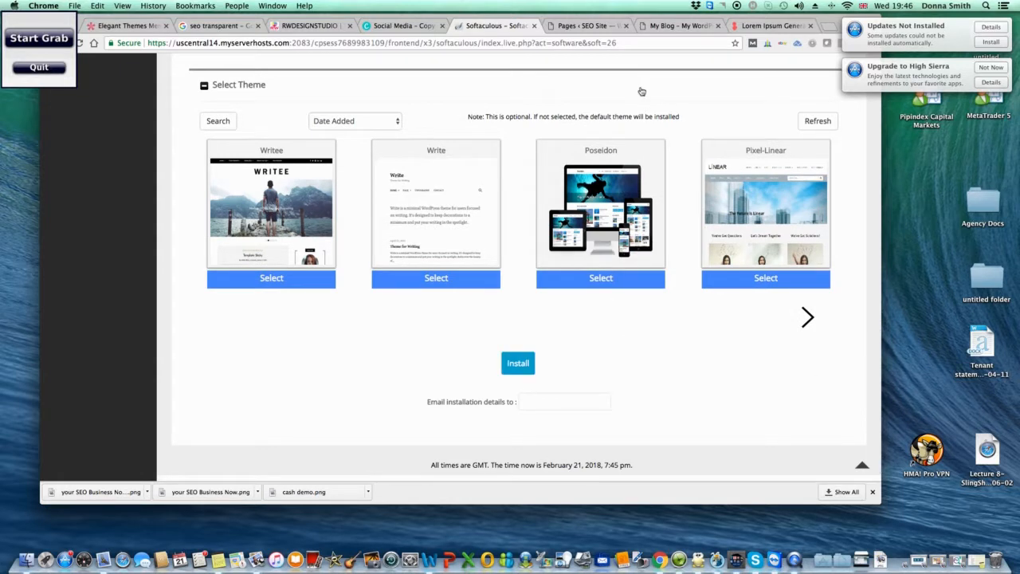
View the My Blog front page, and switch to the WordPress admin's Pages list.
left_click(674, 26)
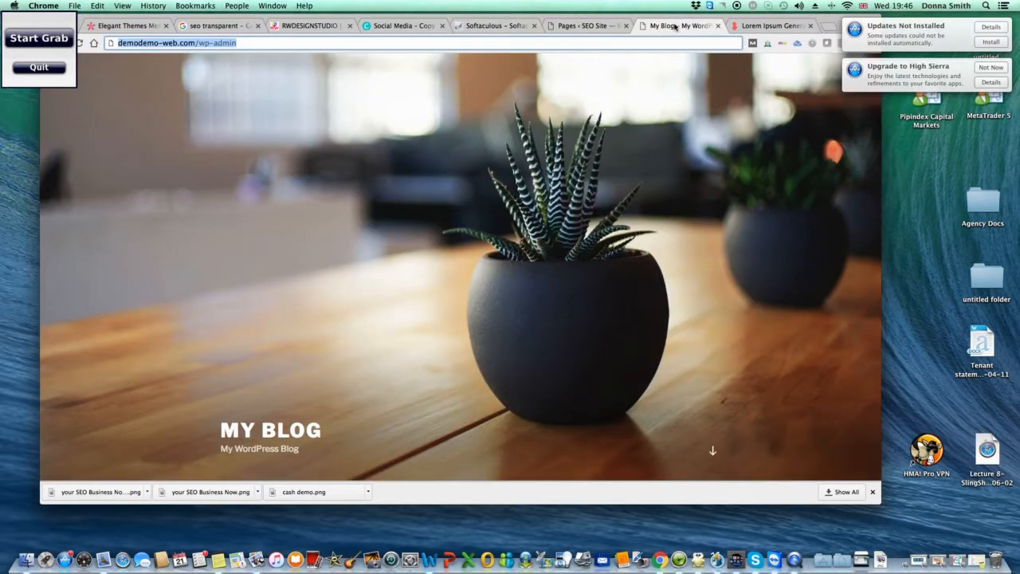
left_click(571, 30)
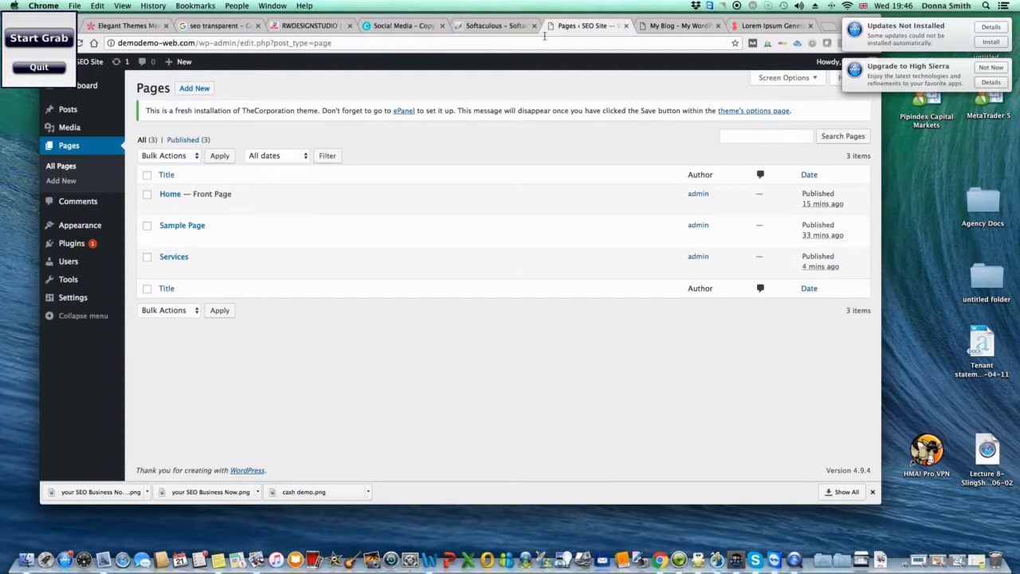
mouse_move(86, 226)
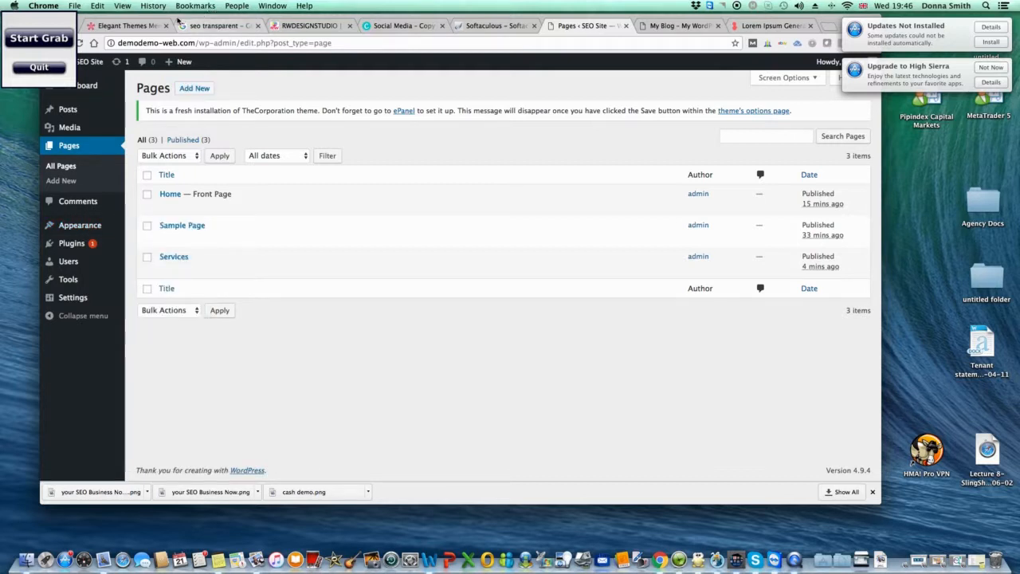
left_click_drag(177, 16, 214, 19)
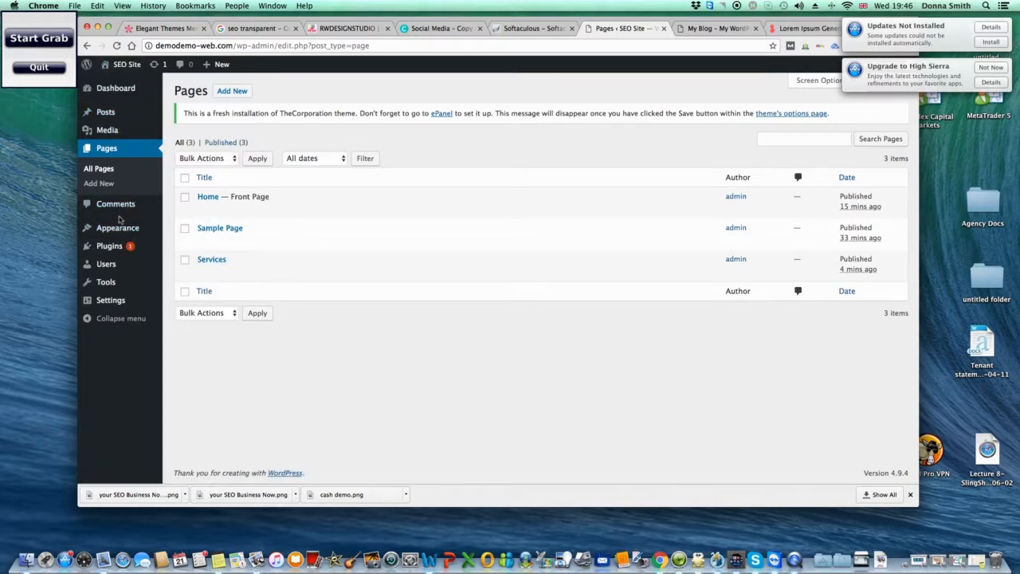
Go to the installed themes and open the upload form for adding a new theme in .zip format.
mouse_move(128, 232)
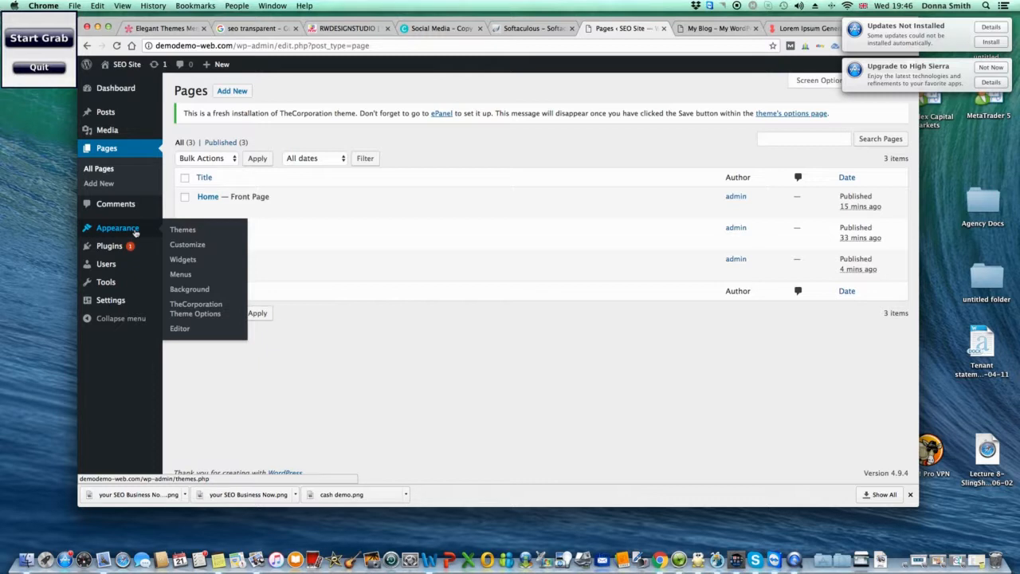
left_click(180, 232)
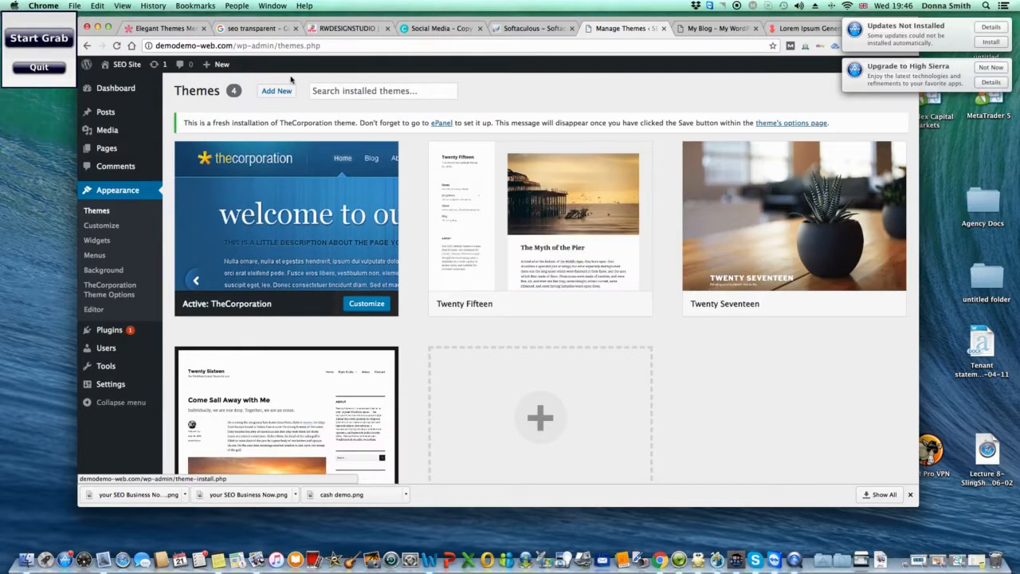
left_click(275, 92)
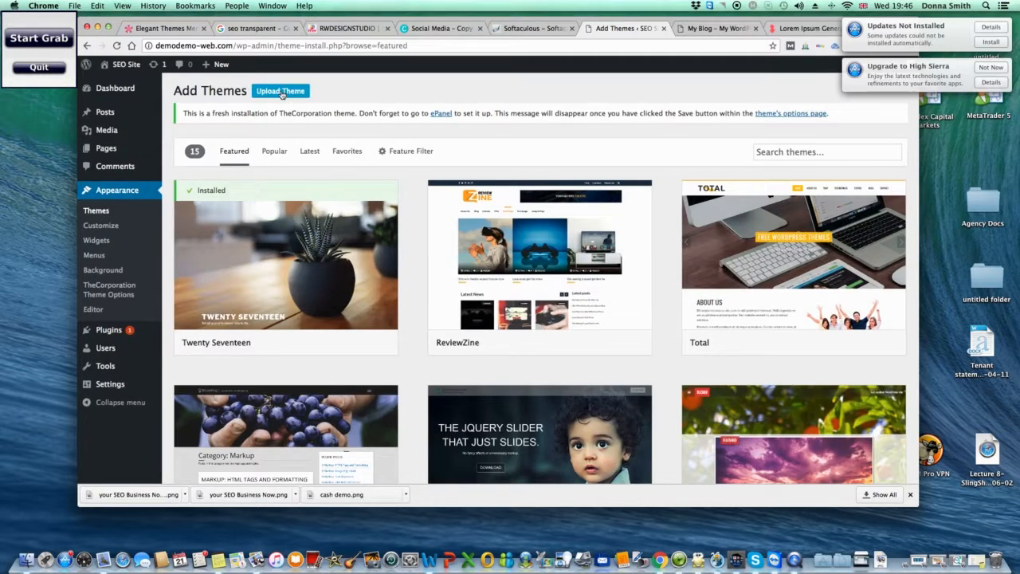
left_click(281, 93)
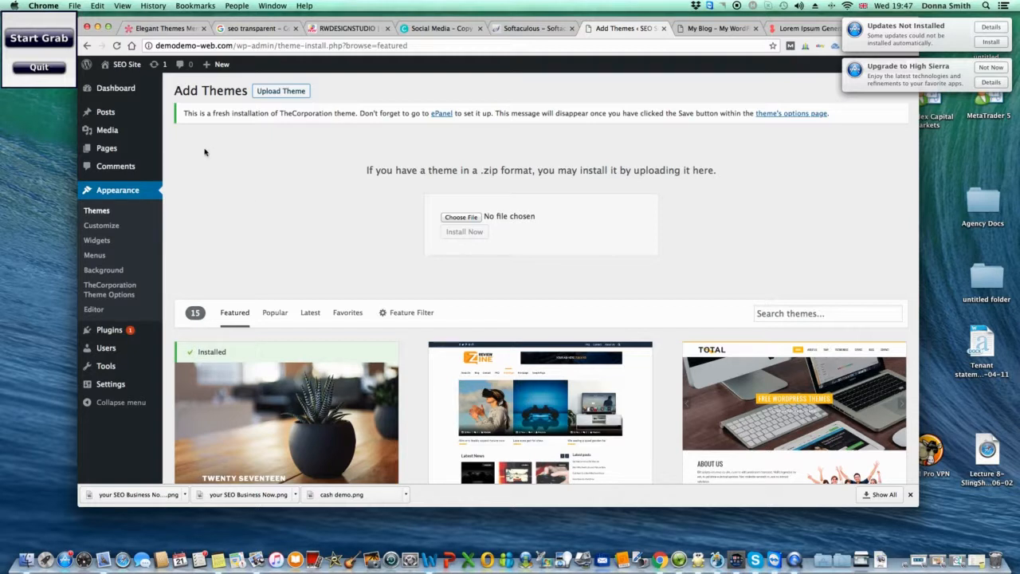
left_click(128, 70)
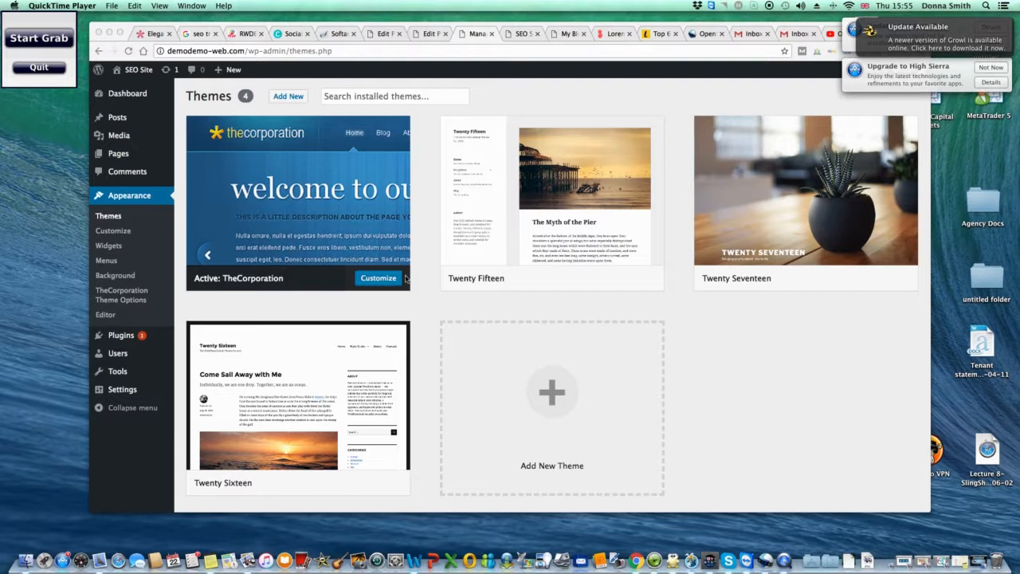
Save the settings in TheCorporation Theme Options and visit the live SEO Site.
left_click(118, 299)
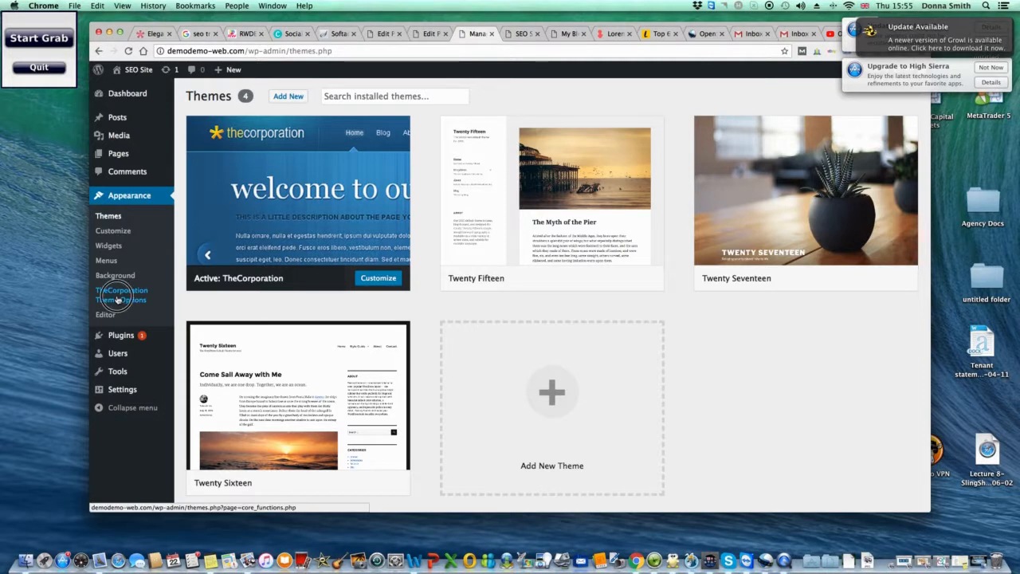
left_click(118, 299)
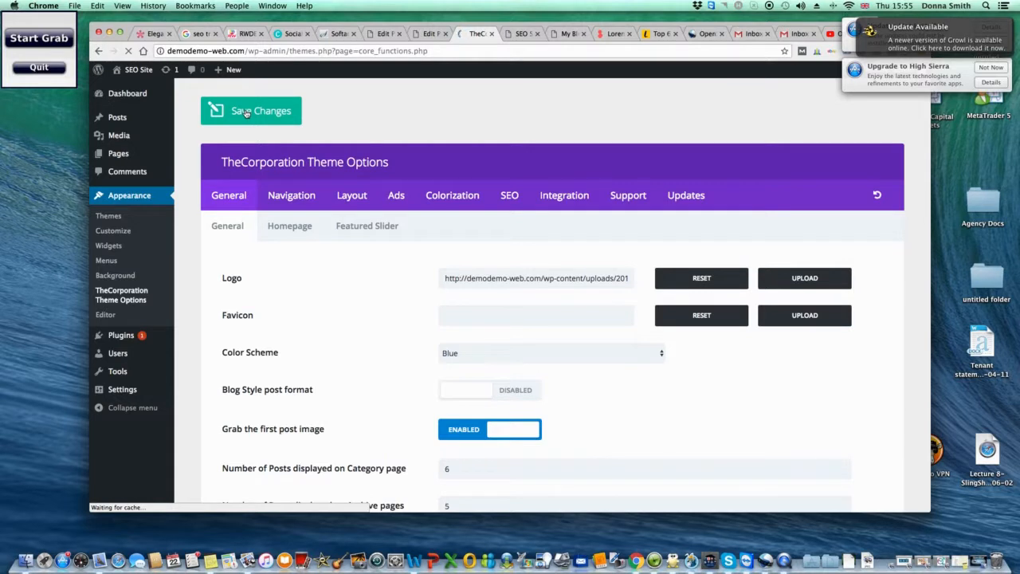
left_click(246, 113)
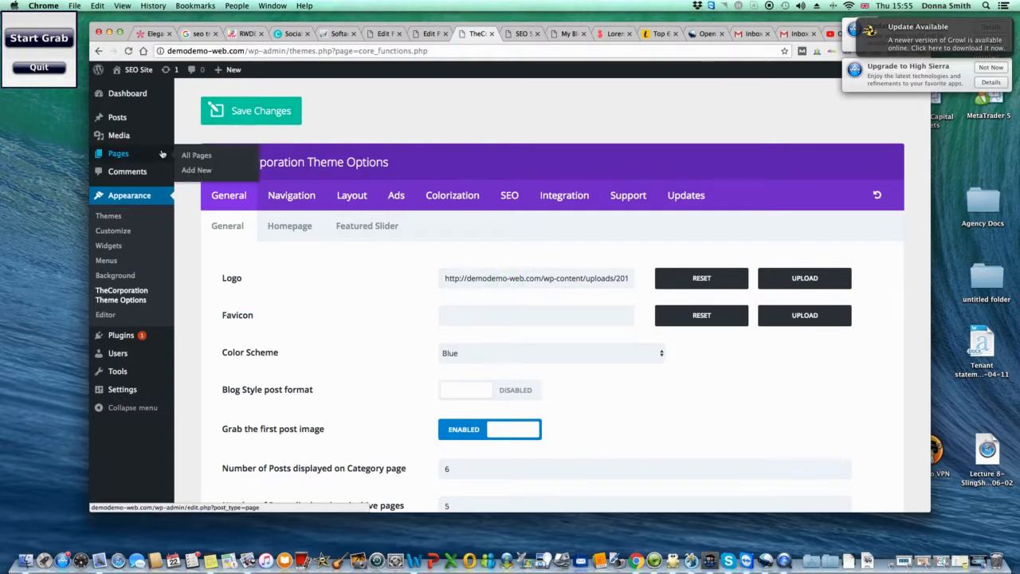
mouse_move(142, 75)
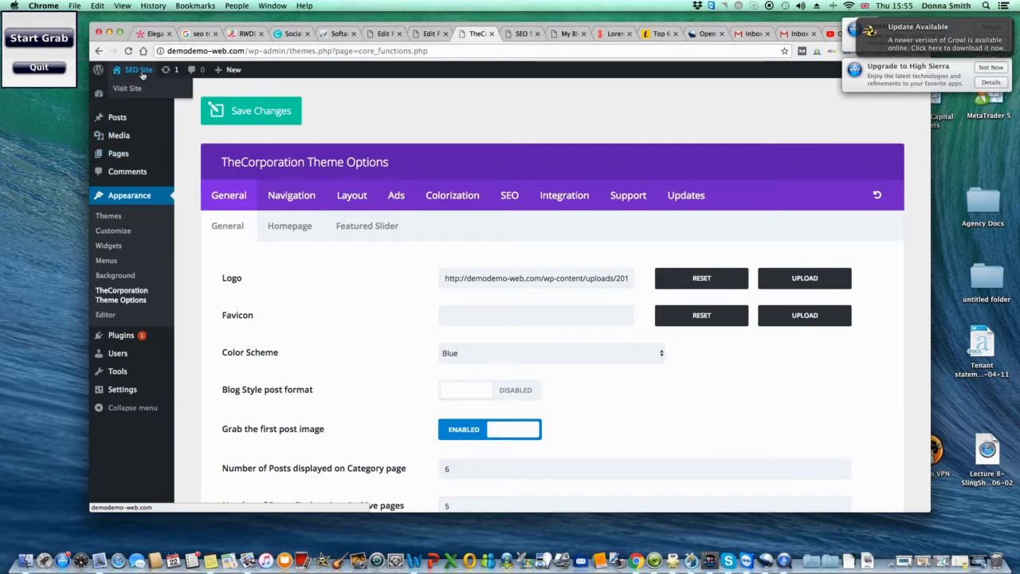
left_click(137, 73)
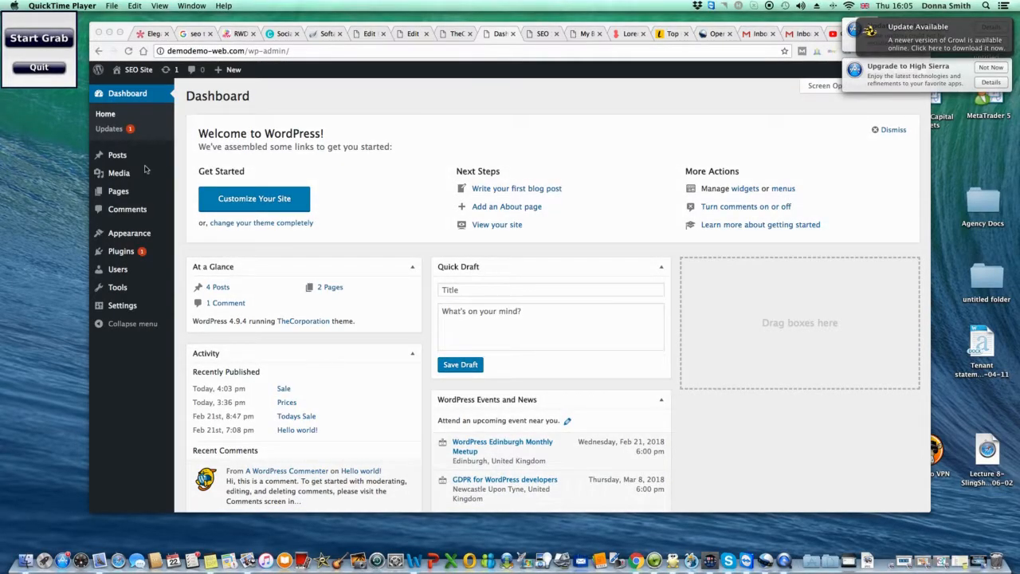
Open the Media Library and start adding a new media file.
left_click(118, 173)
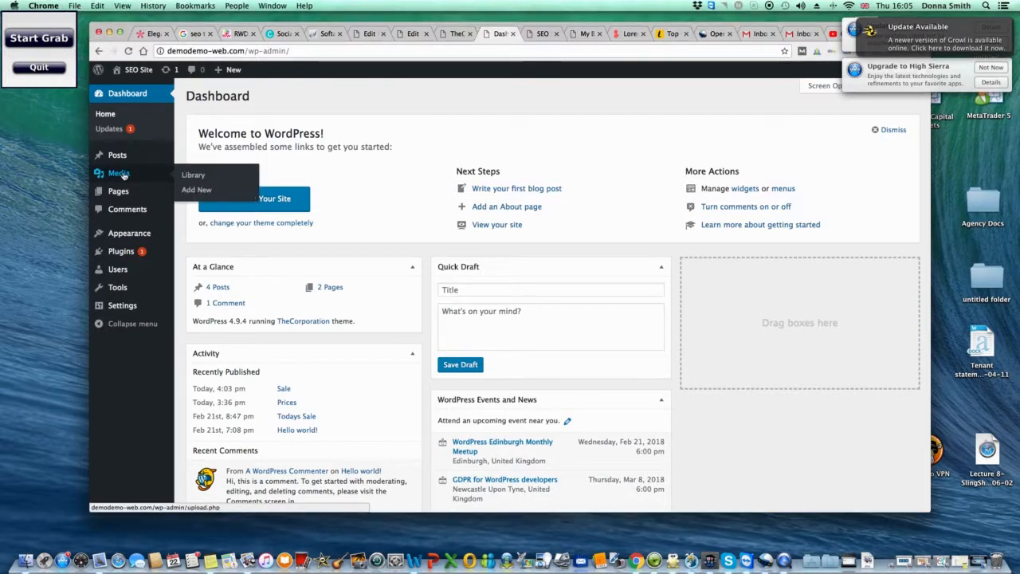
left_click(192, 177)
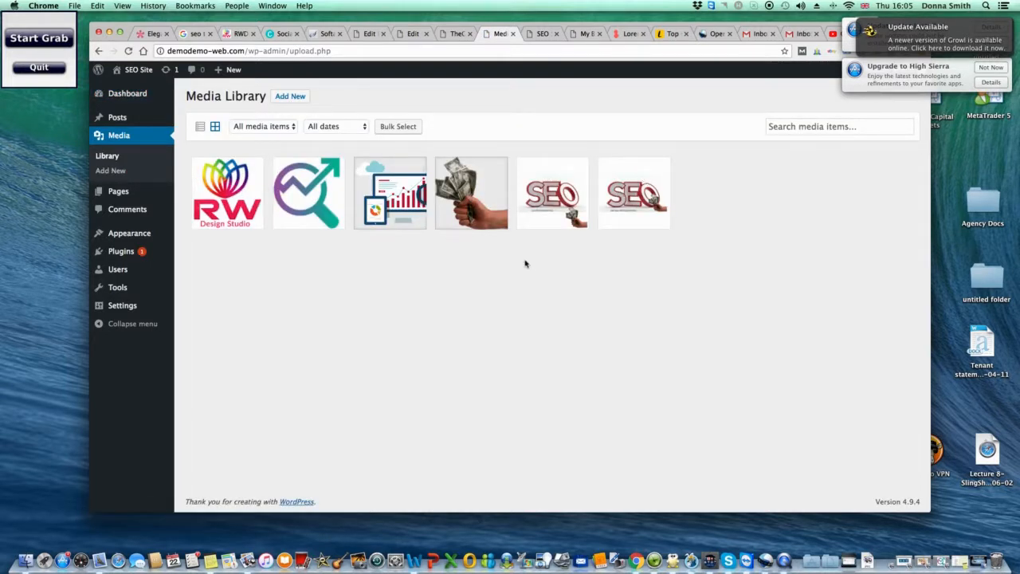
left_click(291, 97)
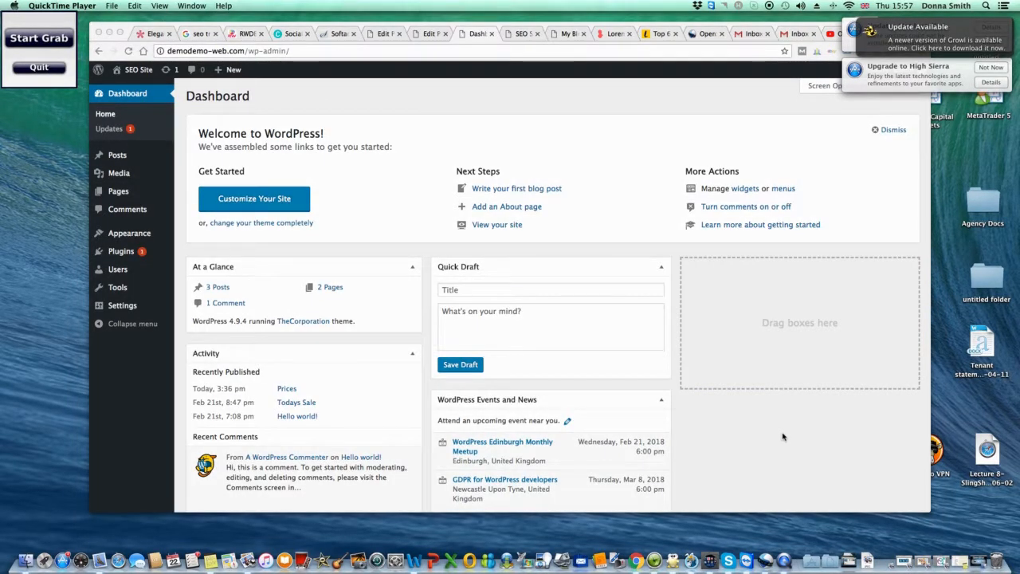
Go to TheCorporation Theme Options and open the image chooser for the site logo.
scroll(351, 276, "down", 1)
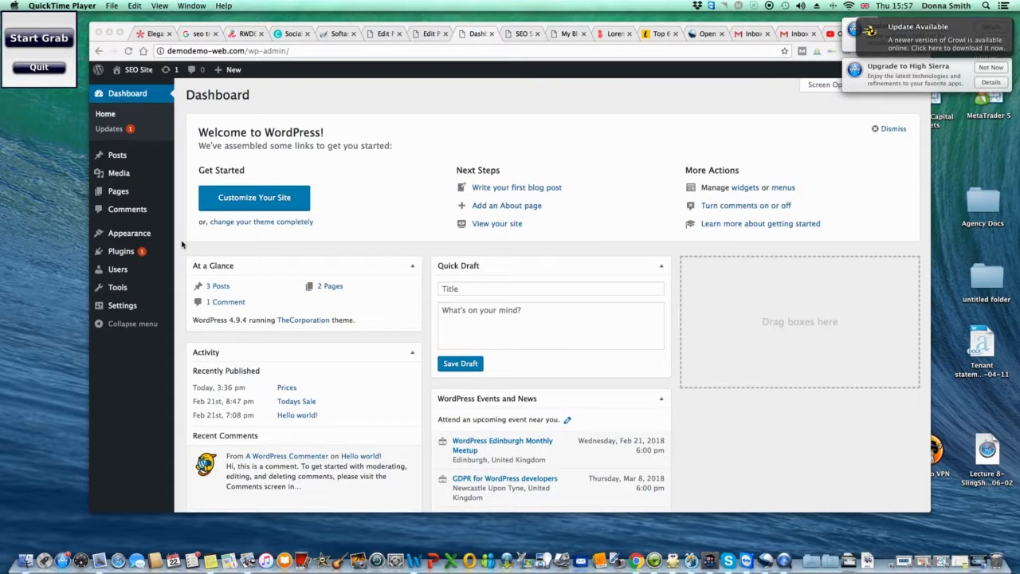
left_click(124, 234)
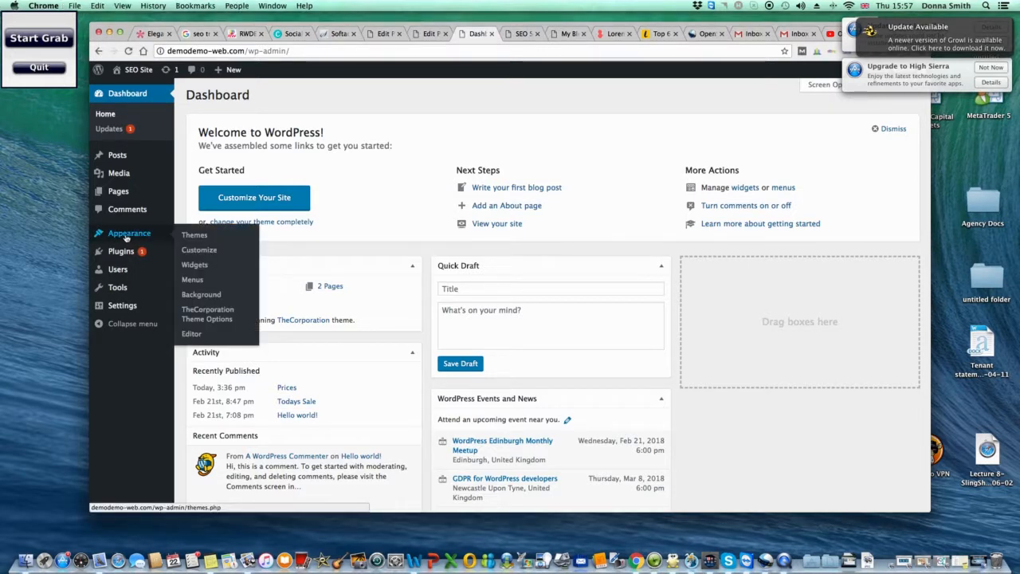
left_click(192, 316)
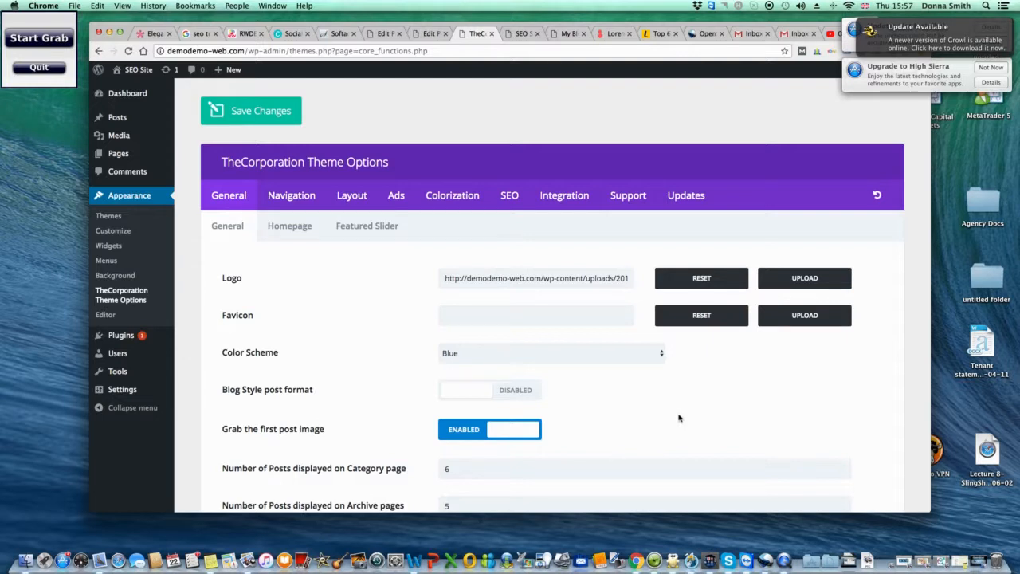
left_click(804, 279)
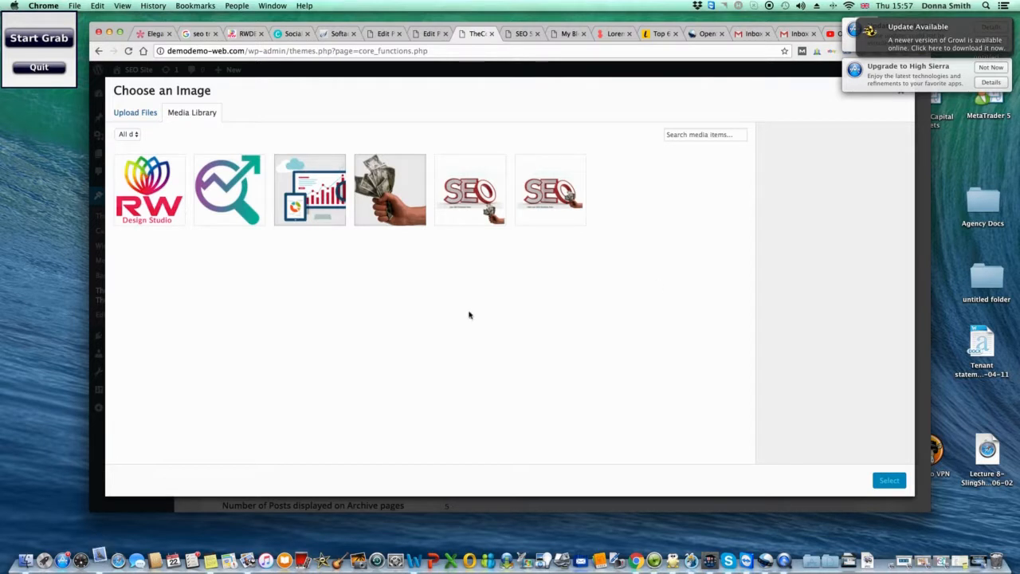
Select the RWLogoA image, open it for image editing and update the media file.
left_click(149, 205)
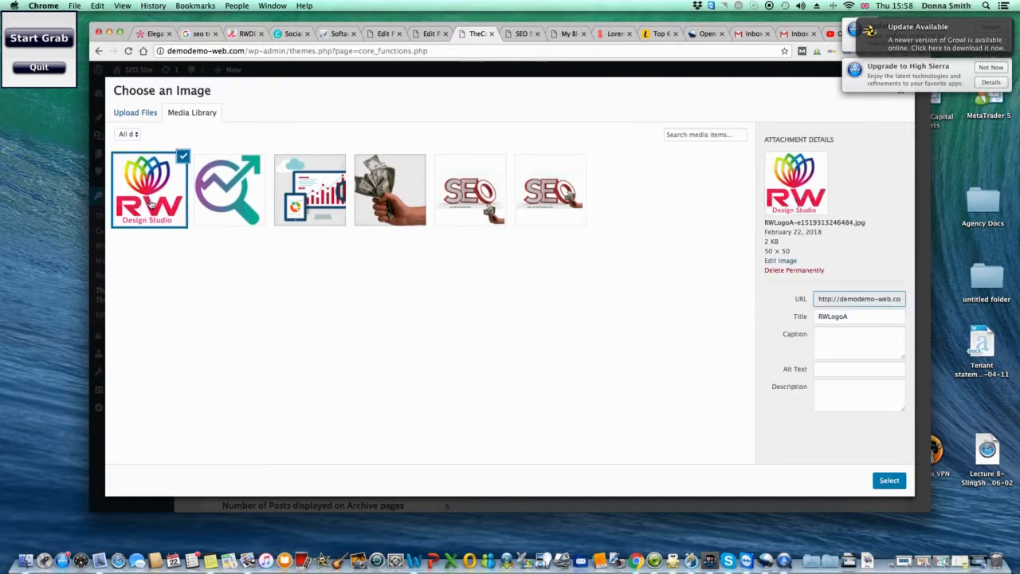
left_click(771, 263)
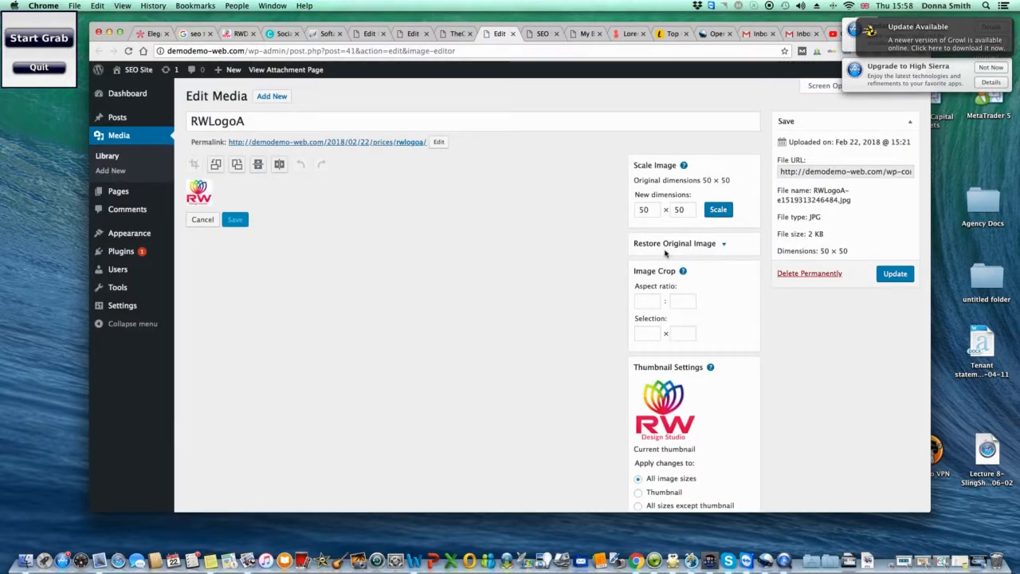
left_click(896, 274)
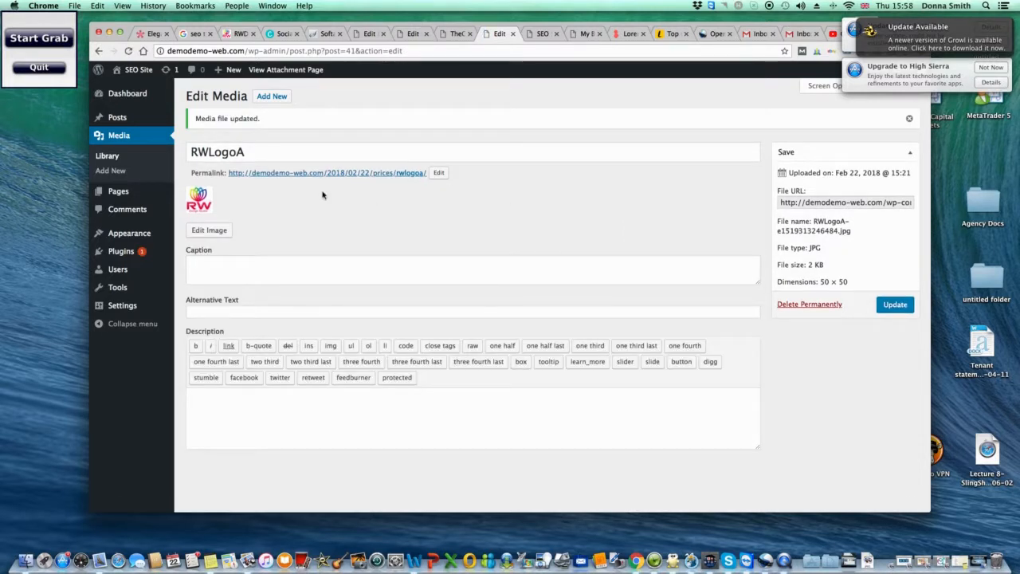
Return to TheCorporation Theme Options, review the General settings and save the changes.
mouse_move(120, 237)
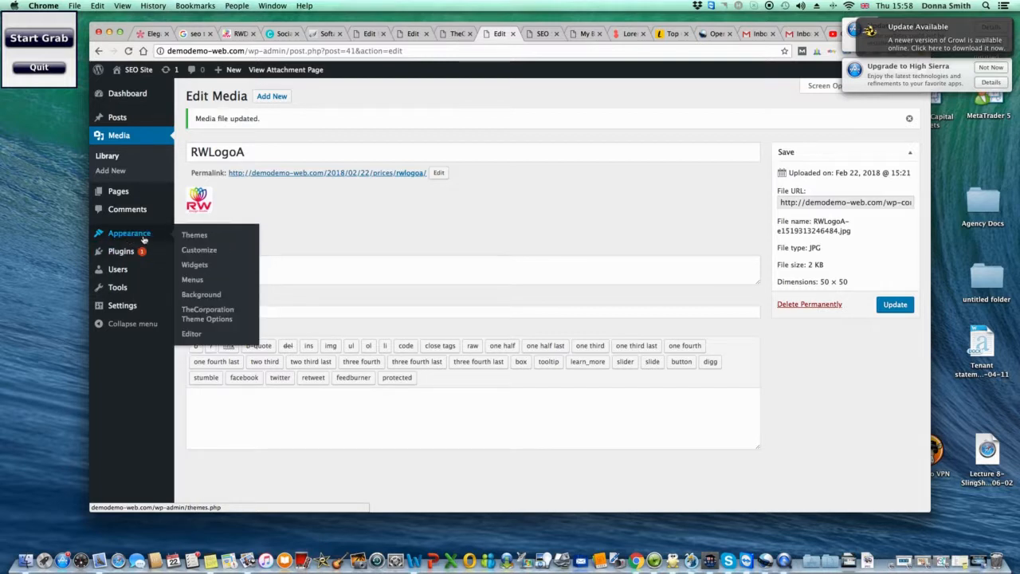
left_click(201, 316)
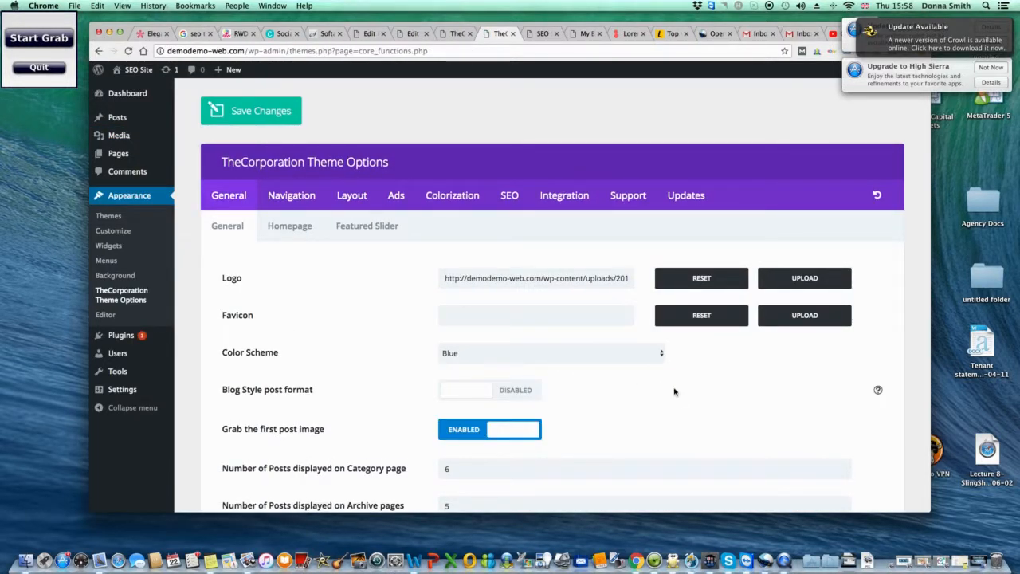
scroll(674, 392, "down", 2)
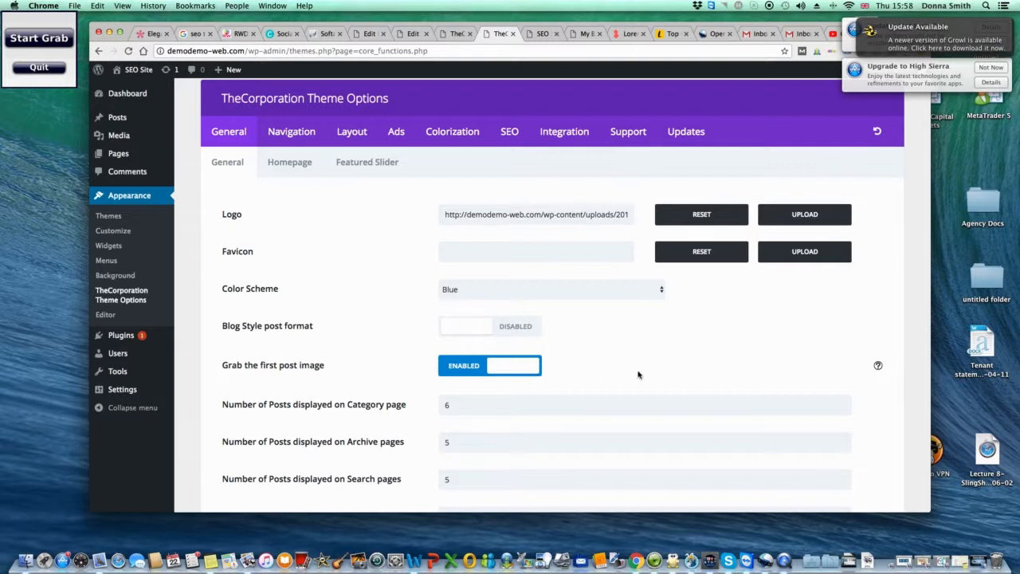
scroll(638, 375, "down", 5)
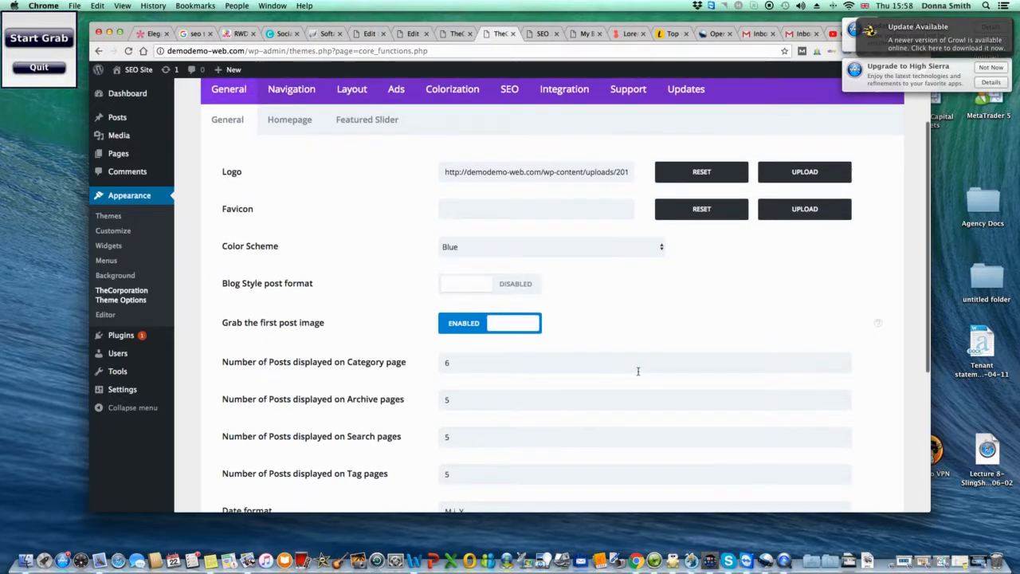
scroll(638, 375, "down", 3)
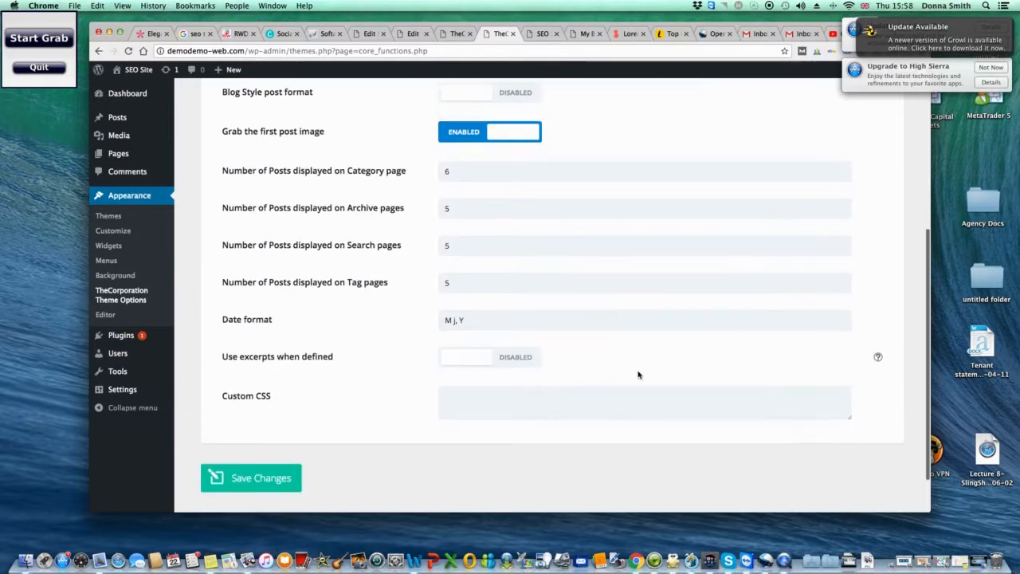
scroll(638, 372, "up", 1)
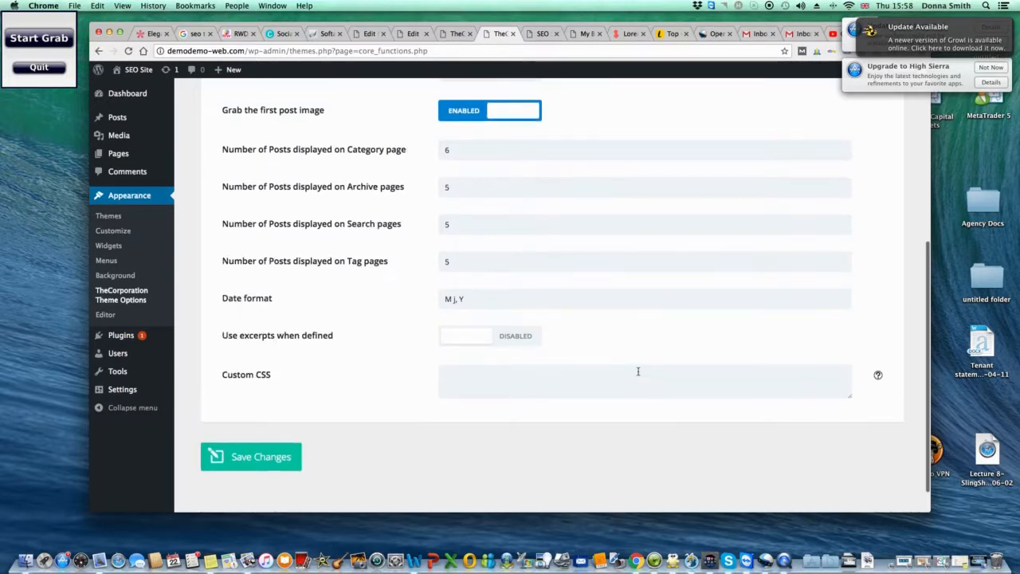
left_click(254, 458)
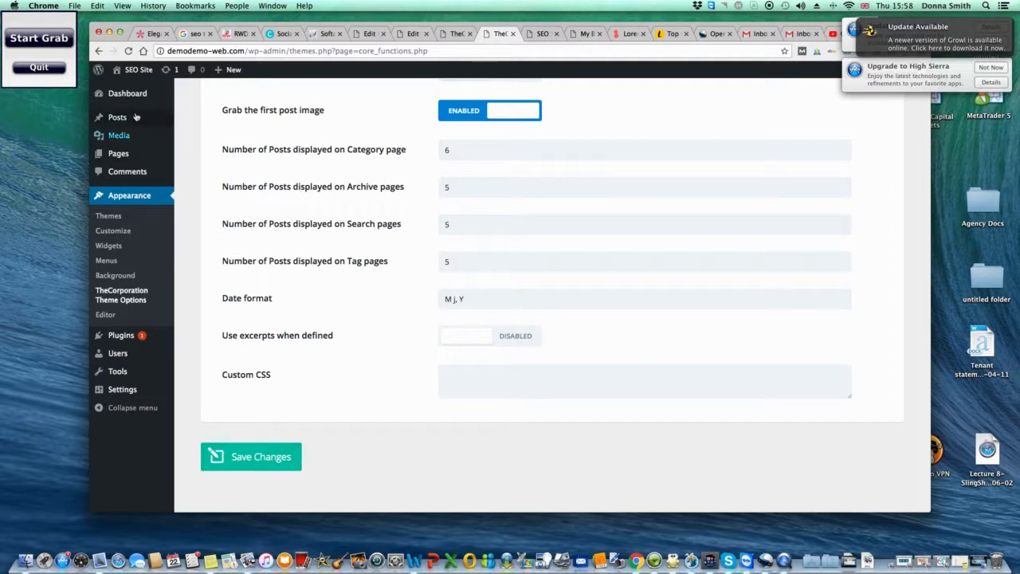
Go to the list of all posts and start a new post titled "Sale".
mouse_move(126, 118)
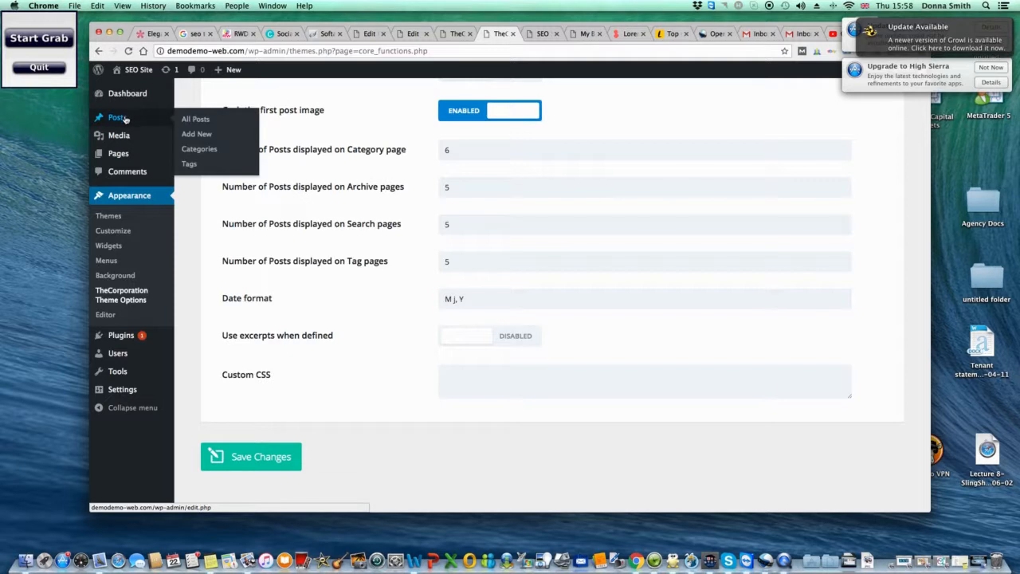
left_click(196, 122)
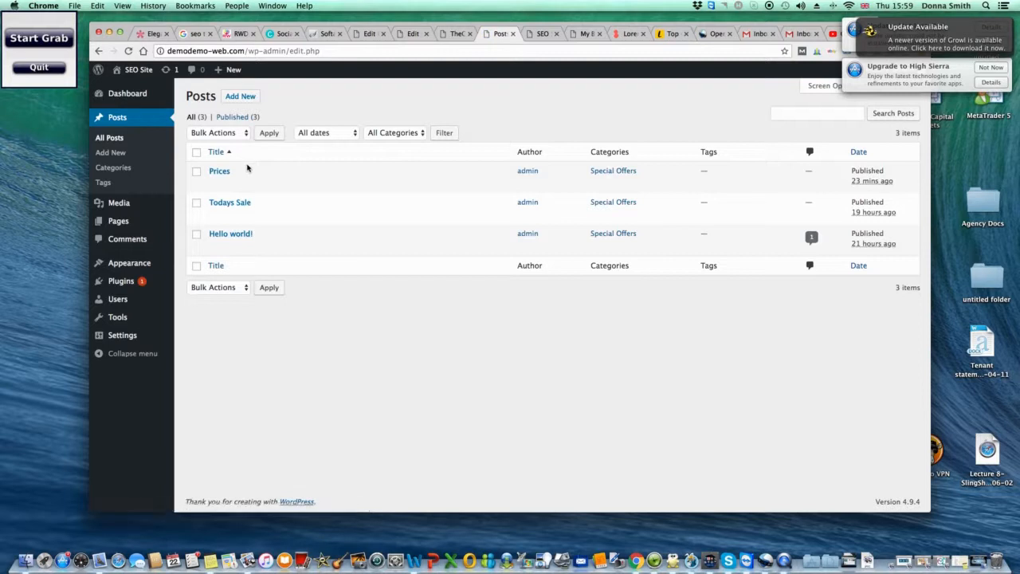
left_click(241, 96)
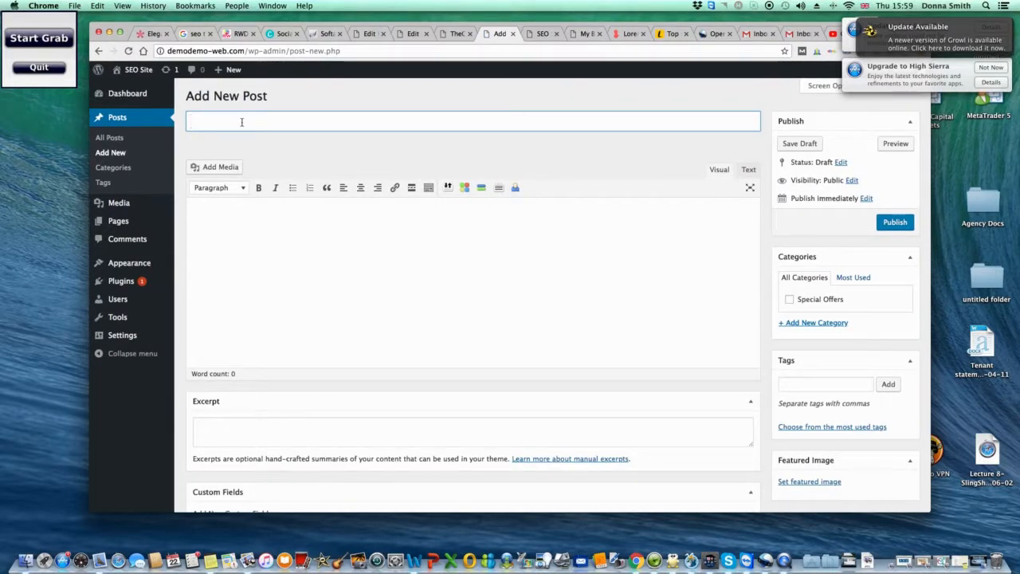
type("Sale")
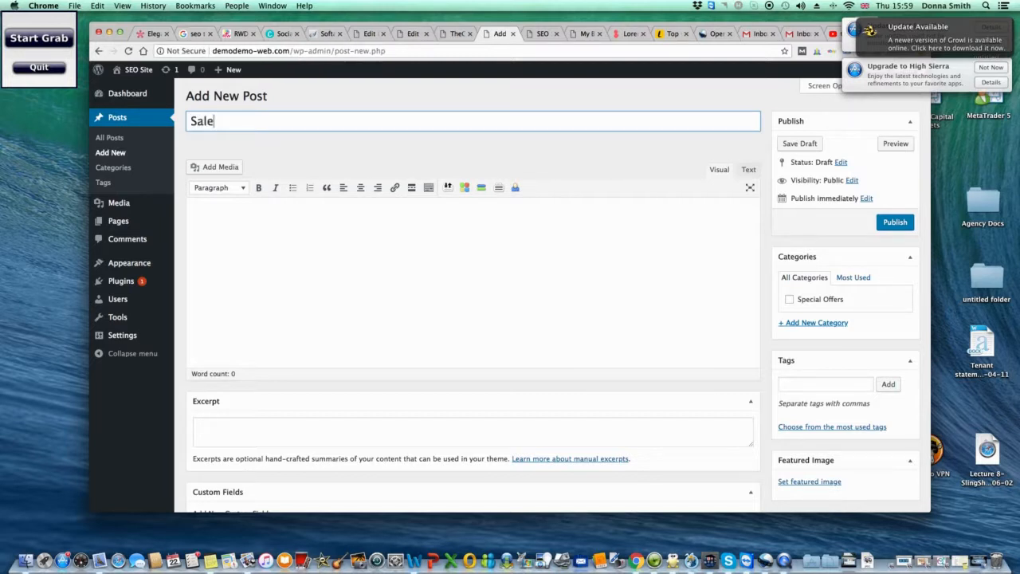
Paste the copied Lorem ipsum paragraphs into the body of the Sale post.
left_click(225, 228)
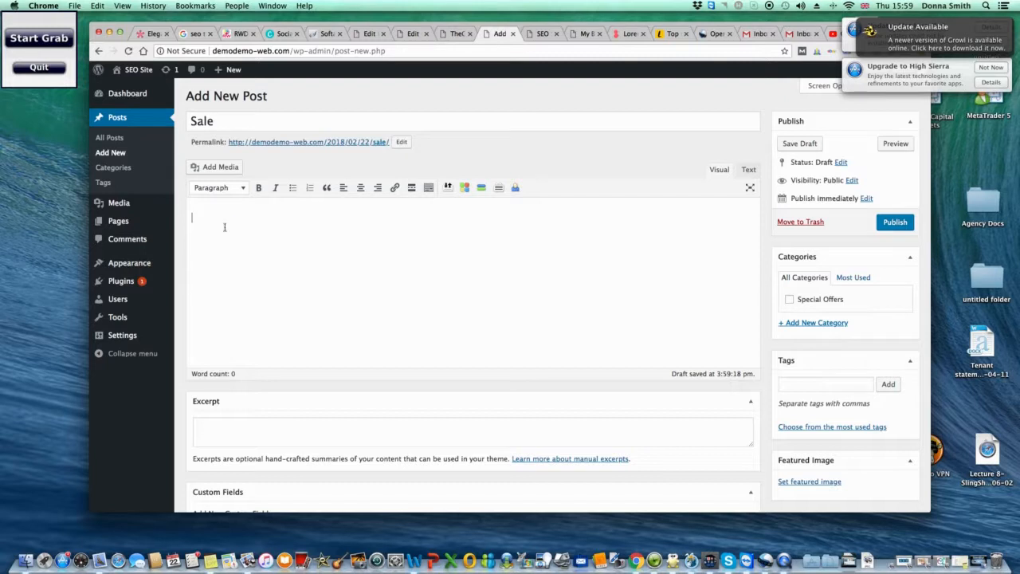
right_click(225, 228)
left_click(247, 278)
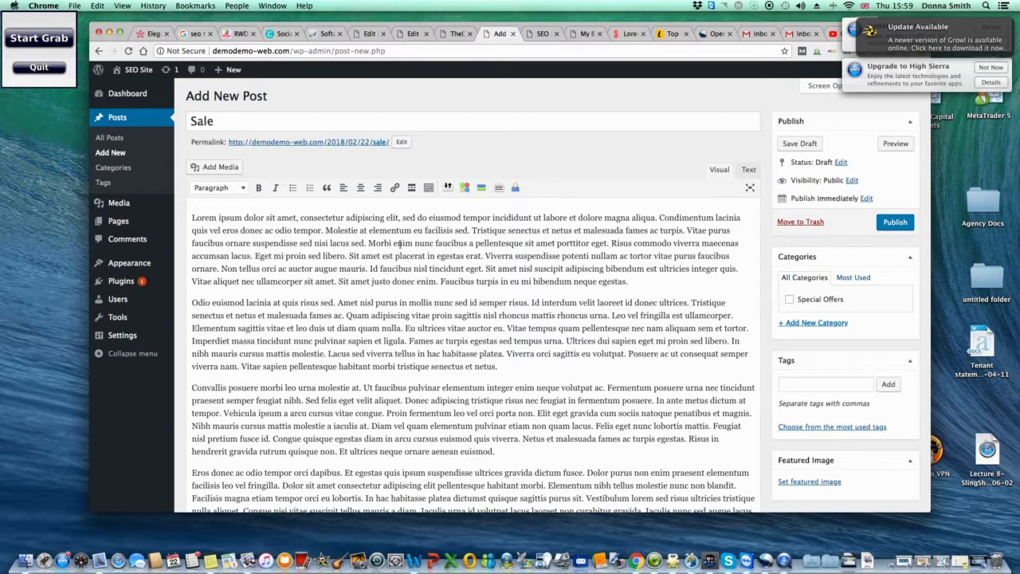
left_click(192, 217)
left_click_drag(191, 217, 311, 479)
left_click(310, 338)
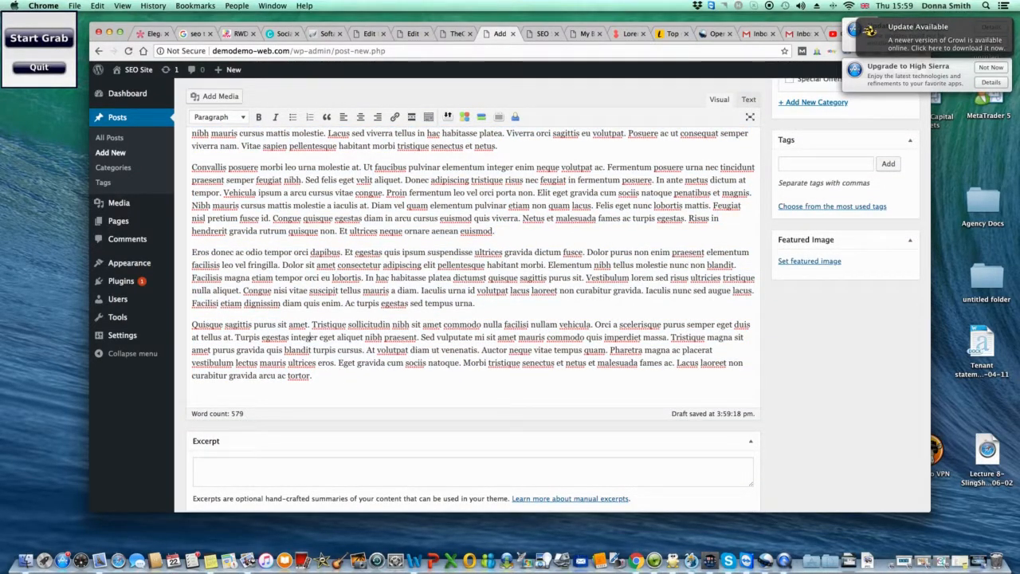
scroll(327, 255, "up", 5)
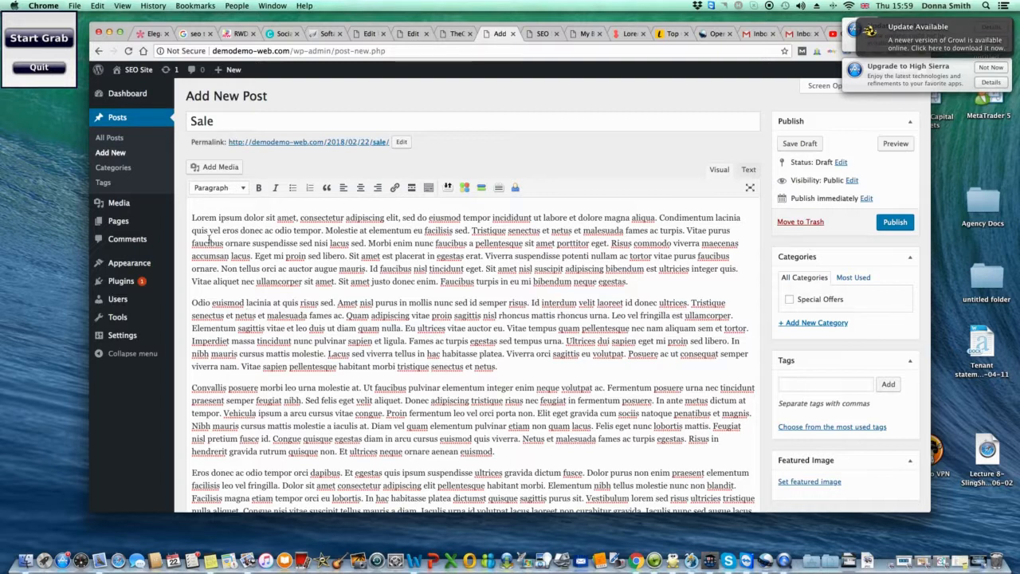
Insert the SEO demo 6 image from the Media Library into the post, left-aligned, unlinked and at full size (938 × 453).
left_click(212, 169)
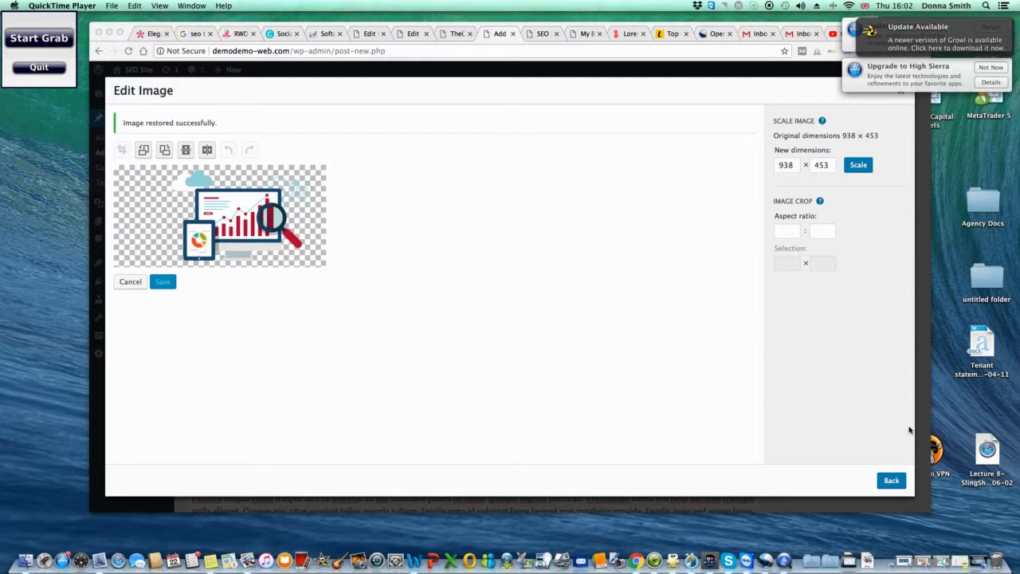
left_click(259, 231)
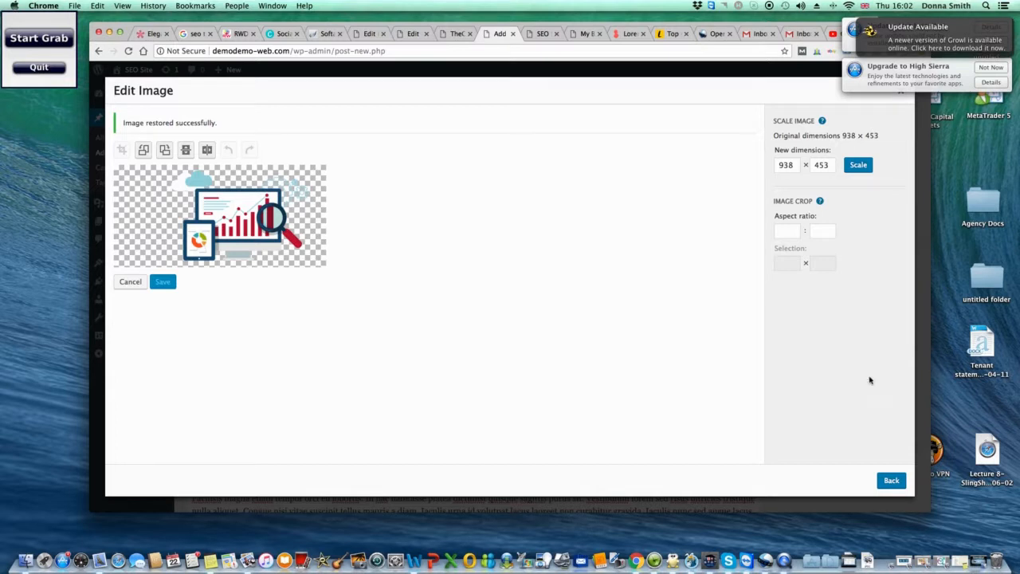
left_click(891, 480)
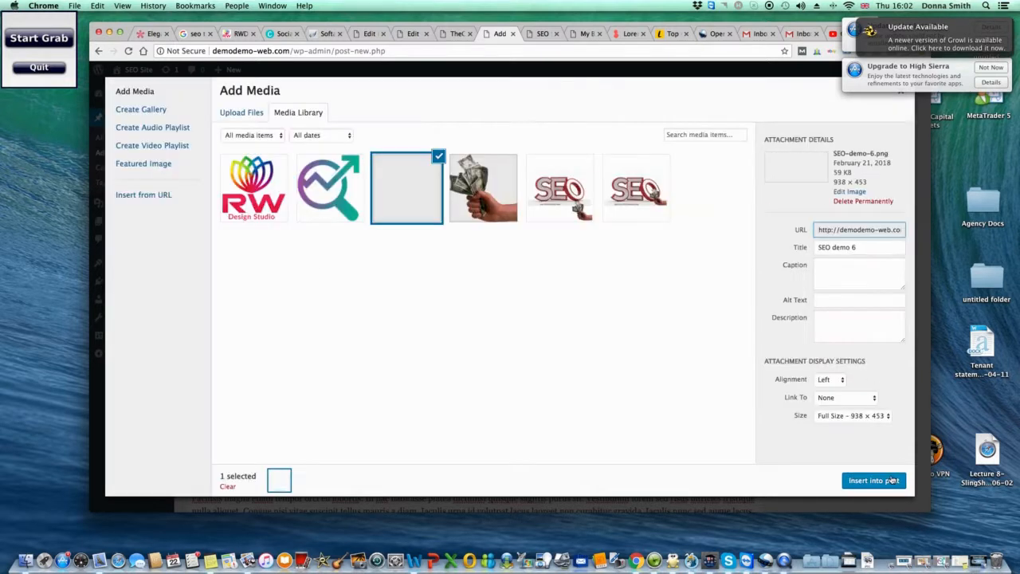
left_click(409, 207)
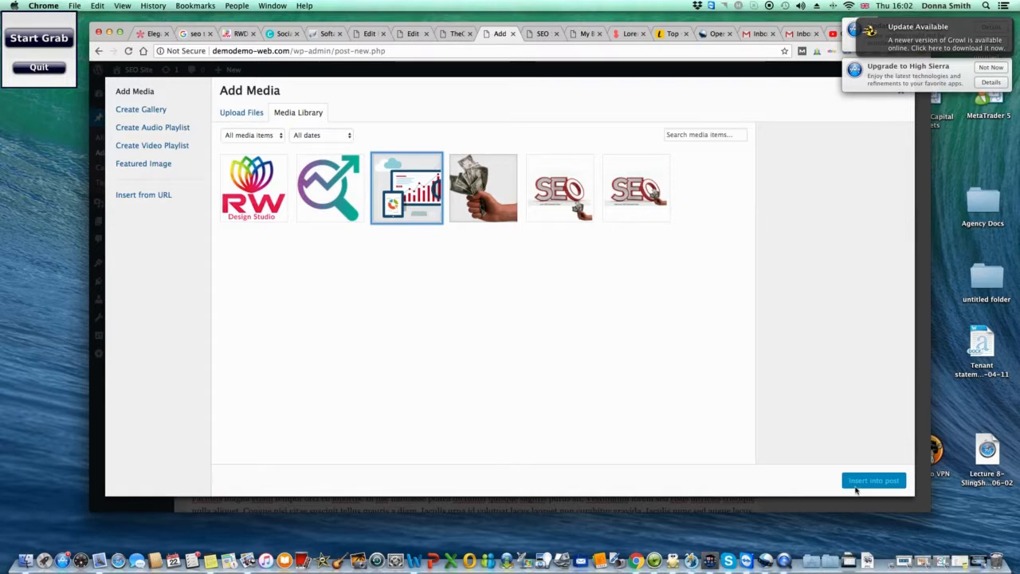
left_click(417, 194)
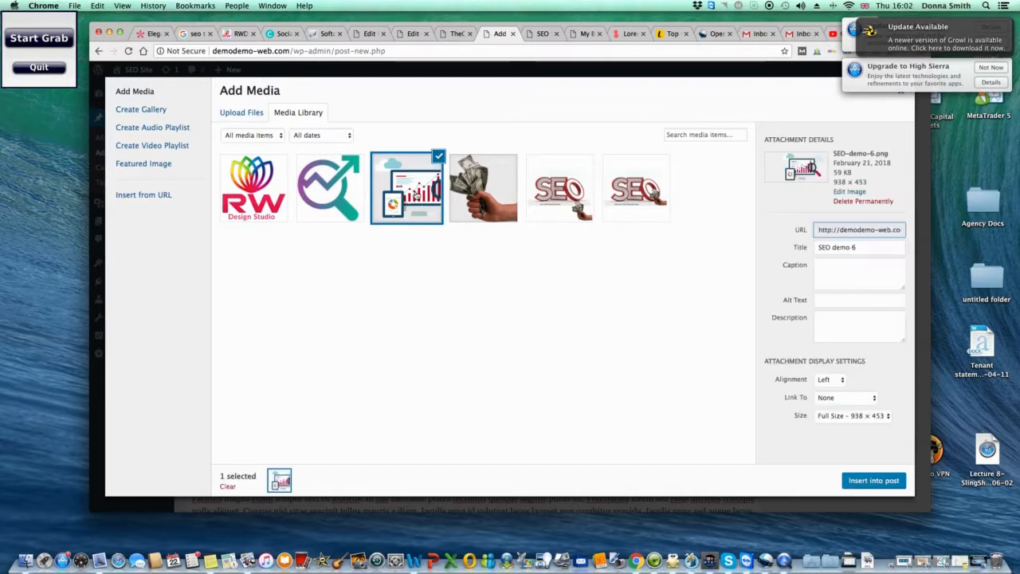
left_click(870, 481)
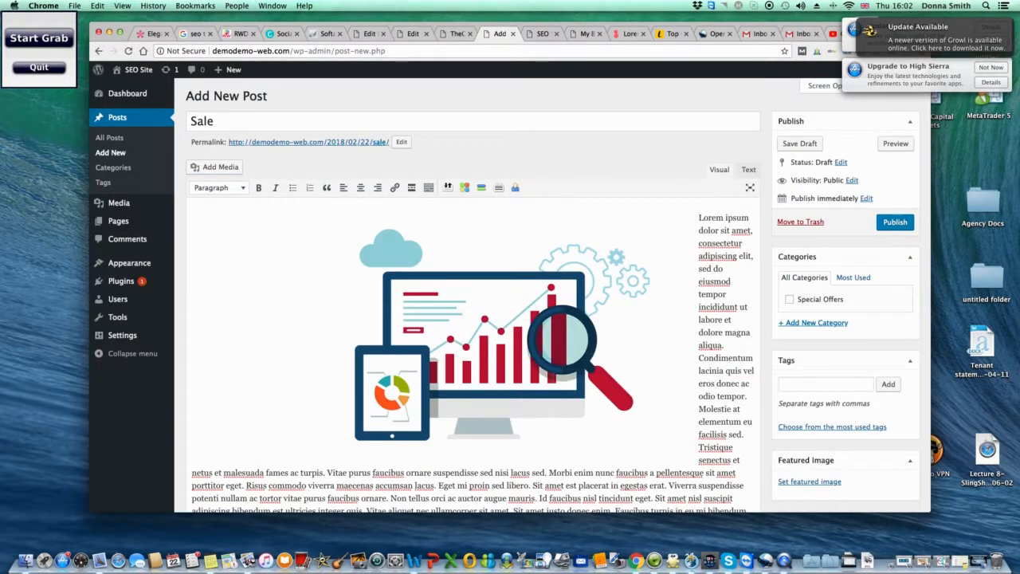
Shrink the inserted image to roughly a third of its width and publish the Sale post.
left_click(691, 451)
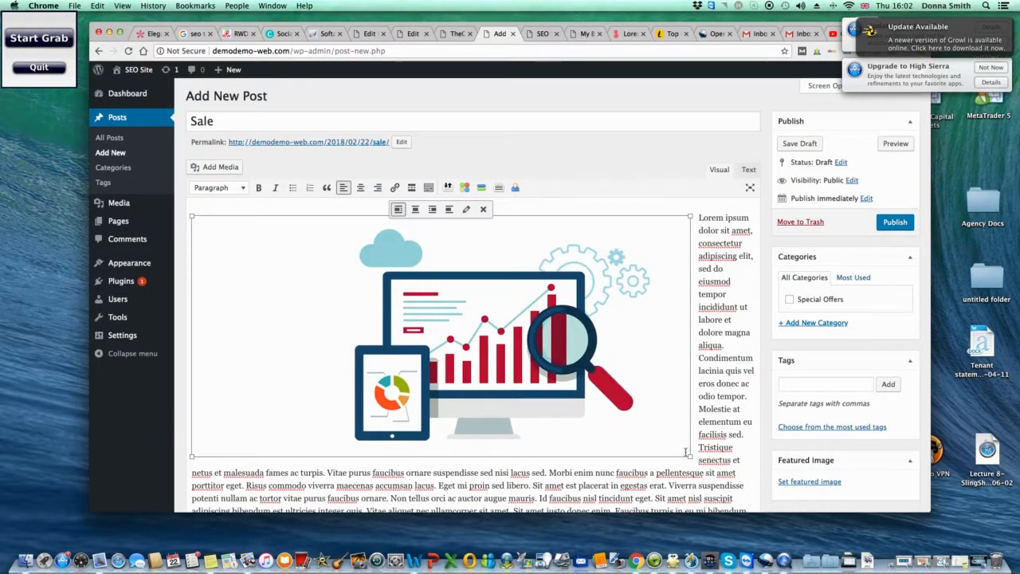
left_click_drag(690, 458, 369, 300)
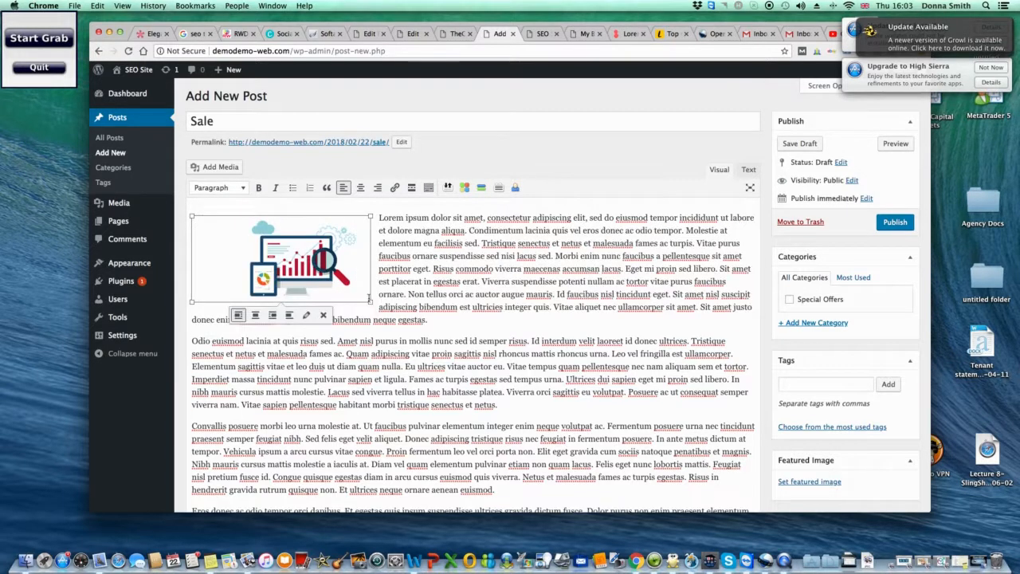
left_click(894, 223)
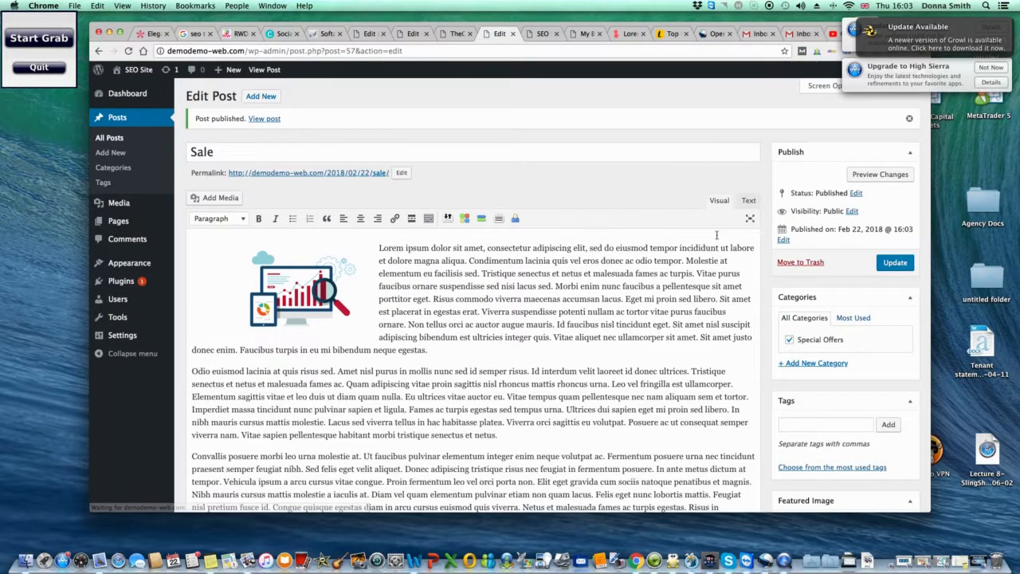
Visit the live SEO Site, view the full Sale post from the featured slider, and return to view the RW logo slide.
left_click(136, 71)
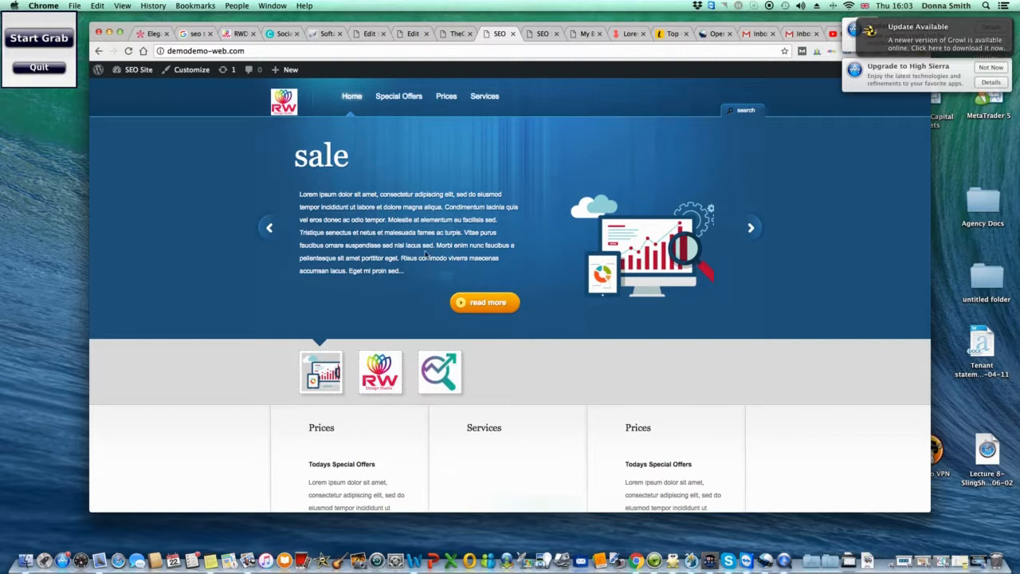
left_click(480, 305)
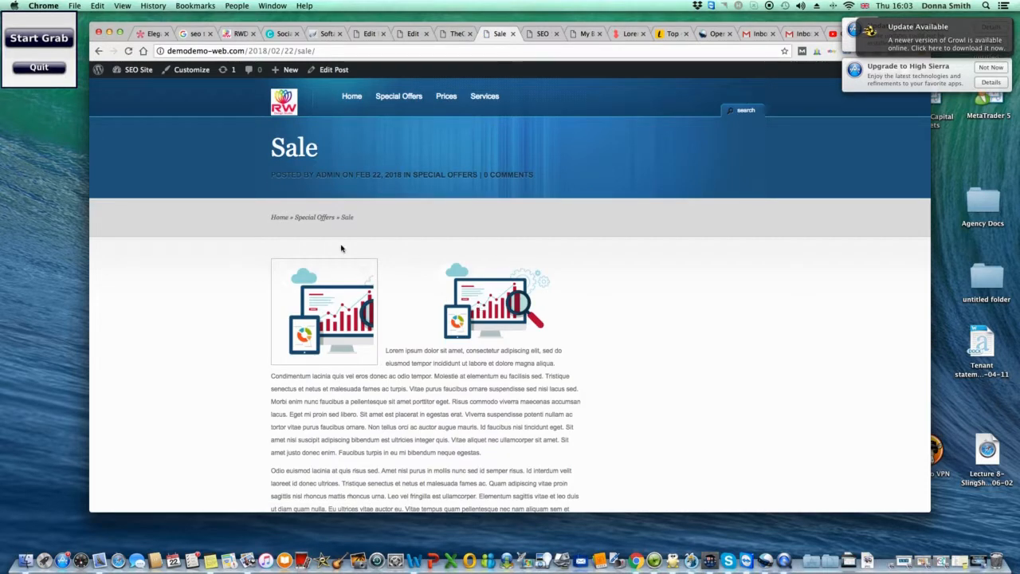
left_click(99, 51)
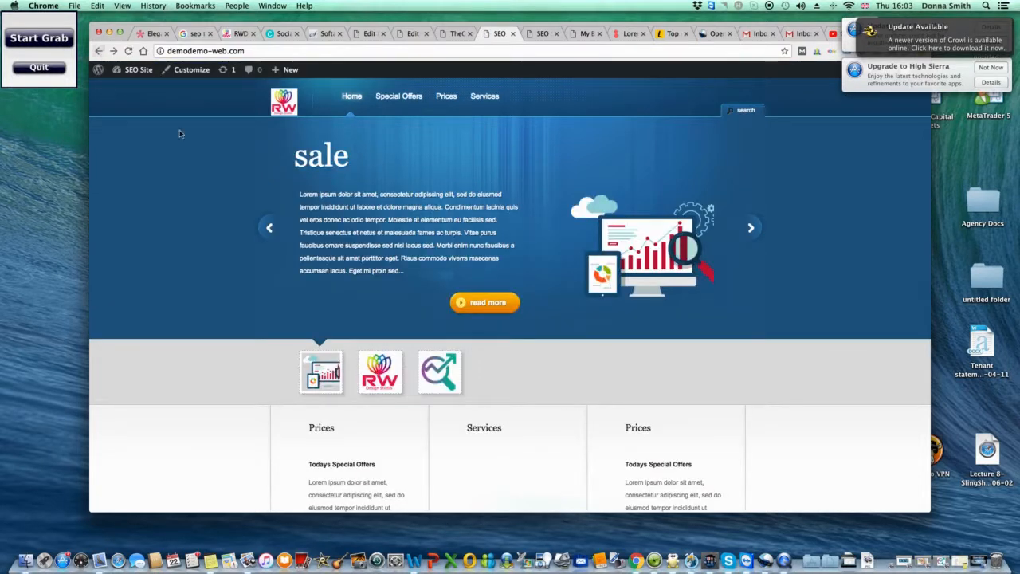
left_click(378, 374)
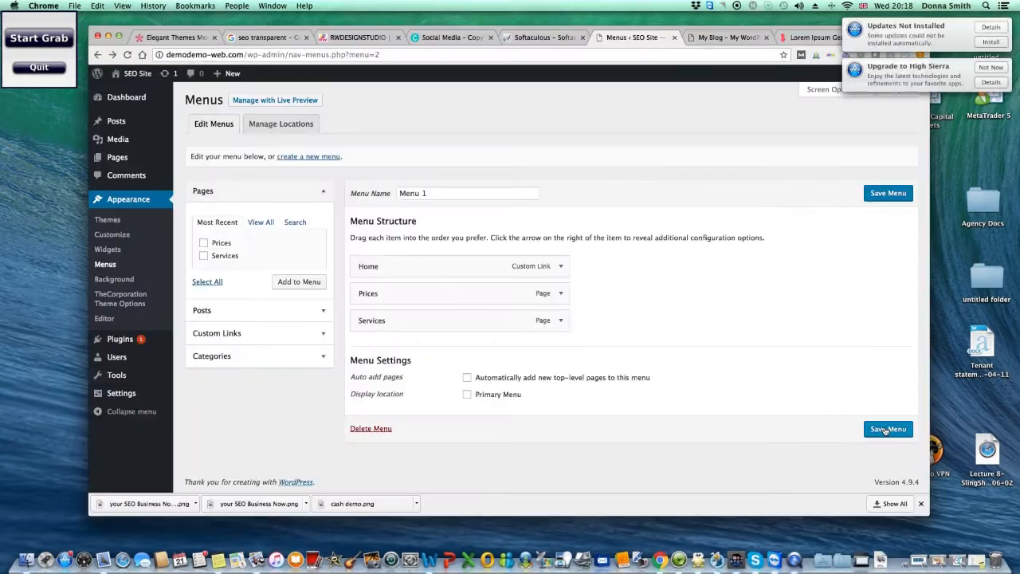
Save Menu 1 with its Home, Prices and Services items.
left_click(885, 430)
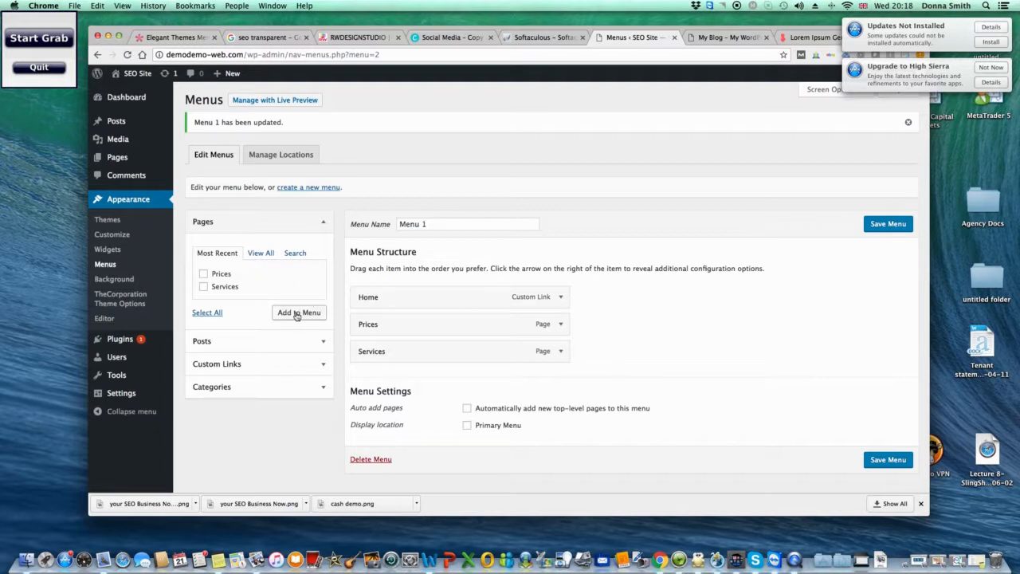
Add the Prices page to Menu 1 a second time and remove the duplicate item.
mouse_move(121, 159)
left_click(204, 273)
left_click(284, 315)
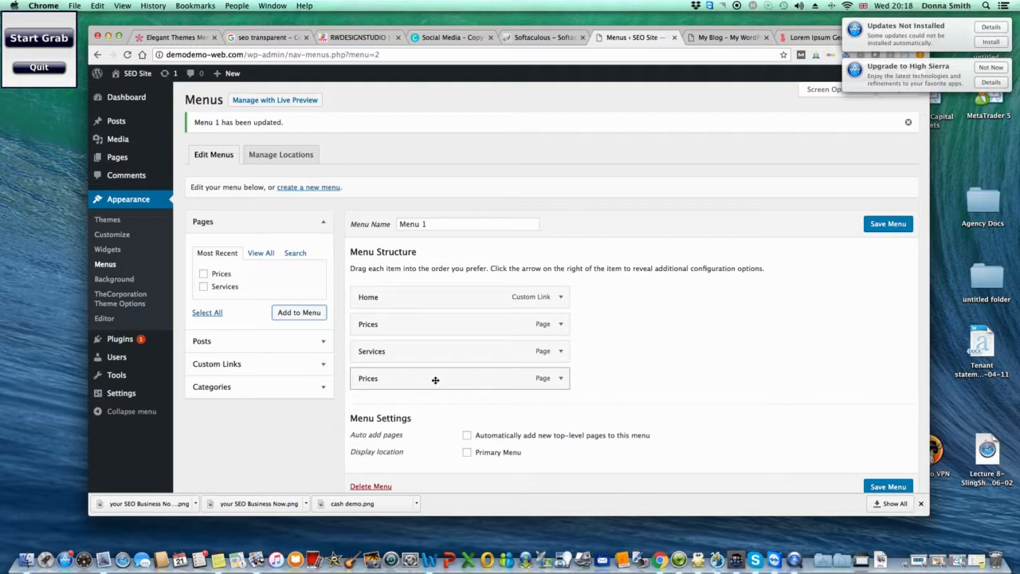
scroll(435, 380, "down", 1)
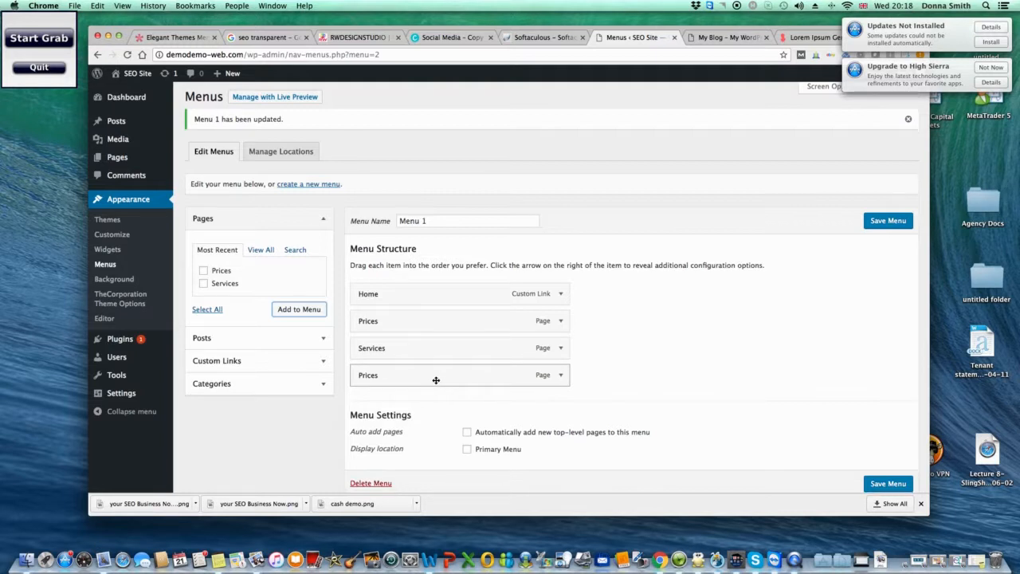
left_click(560, 375)
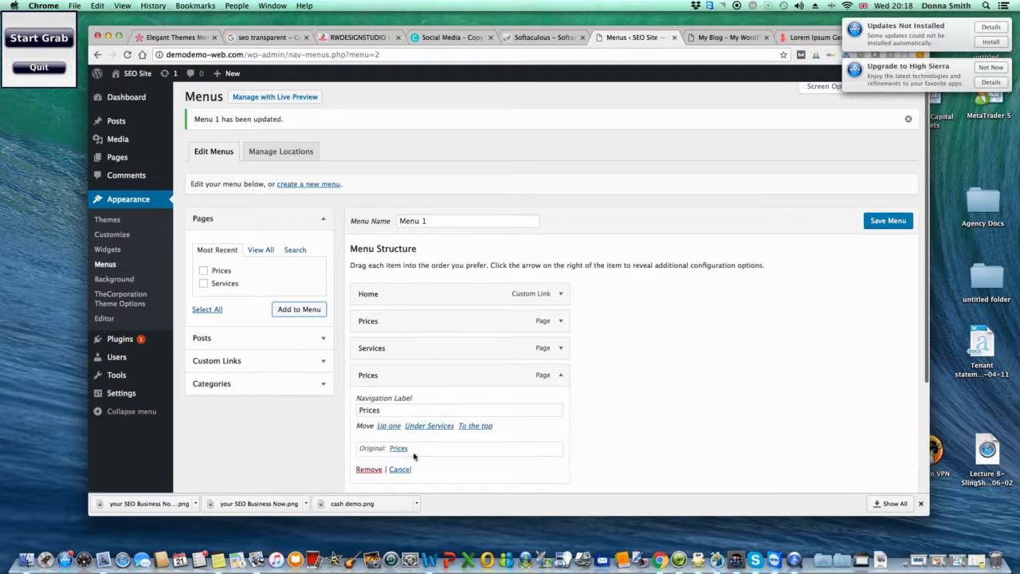
left_click(368, 469)
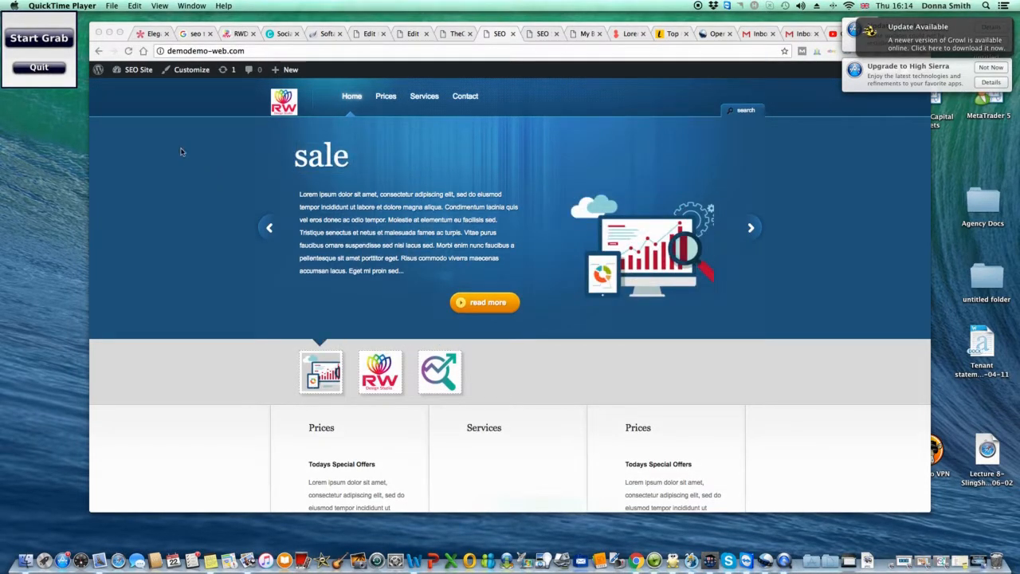
Open the live site's Customizer, view the Menu 1 settings, and return to the site without making changes.
left_click(192, 72)
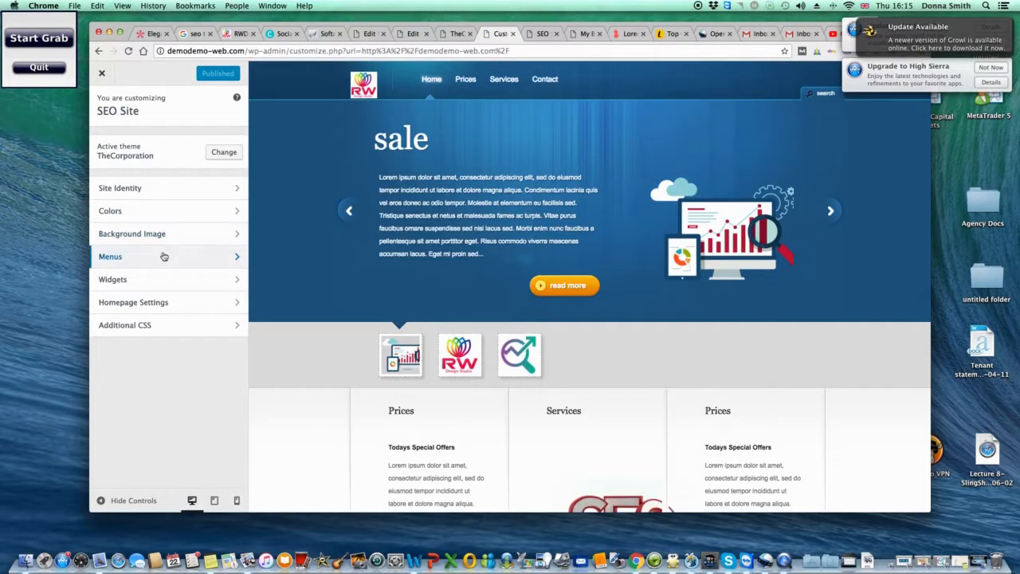
left_click(163, 256)
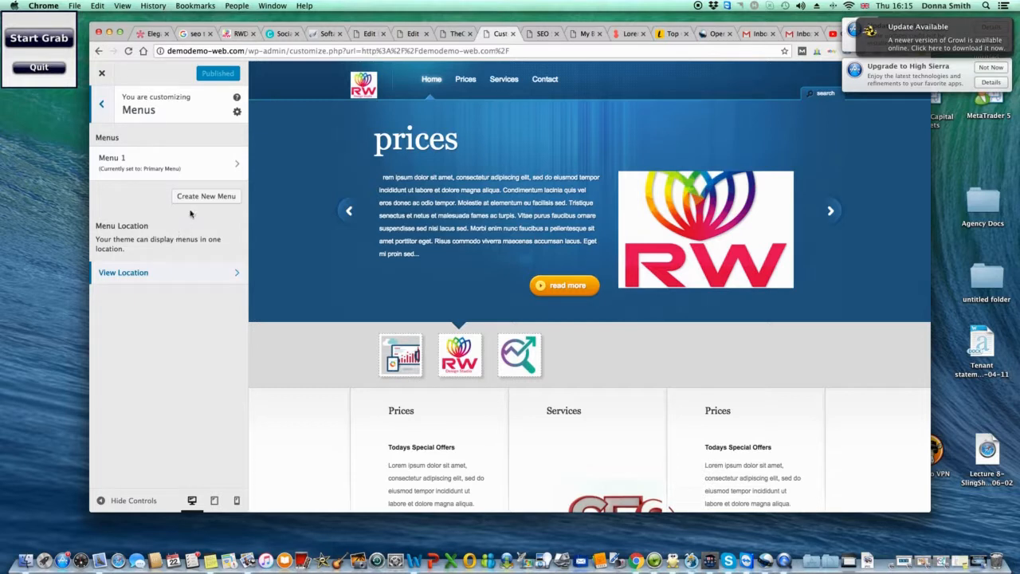
left_click(232, 172)
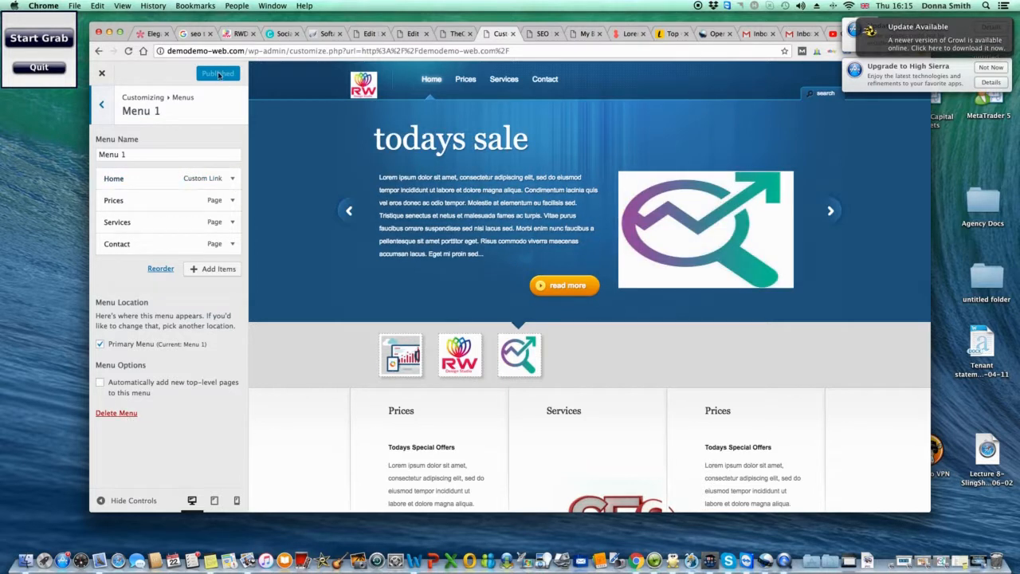
left_click(102, 74)
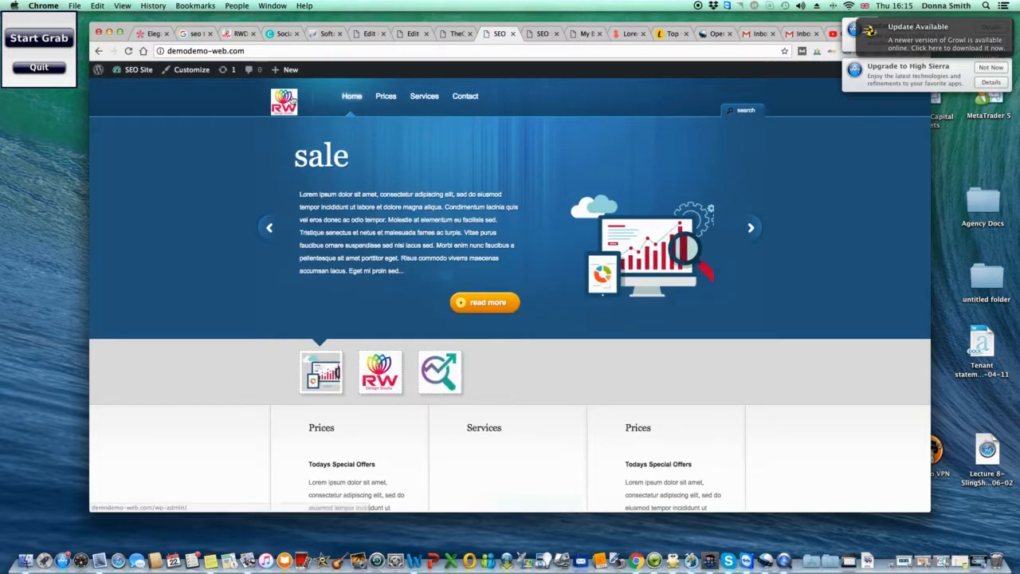
Check the Prices, Services and Contact pages through the live site's navigation menu.
left_click(385, 97)
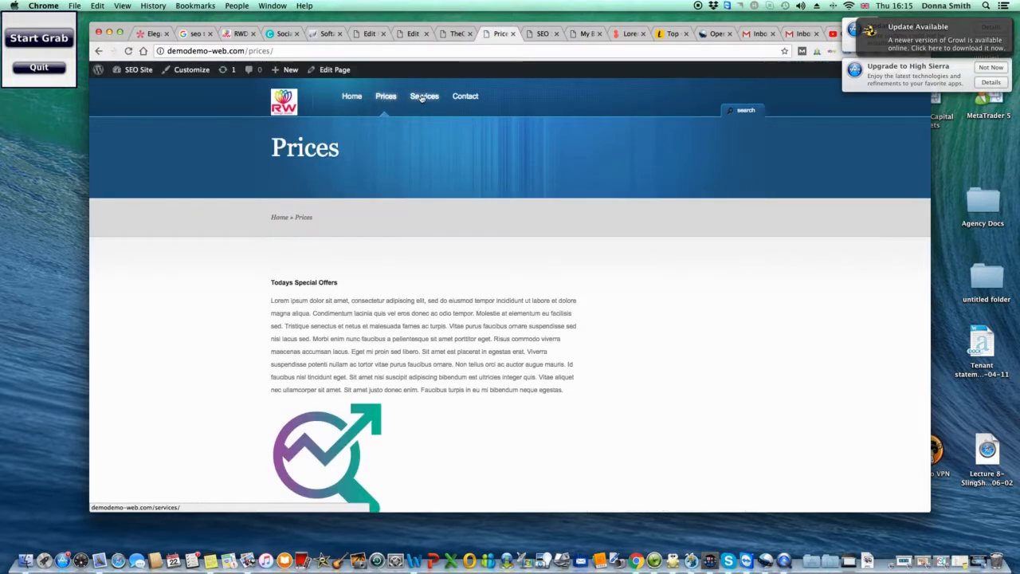
left_click(423, 97)
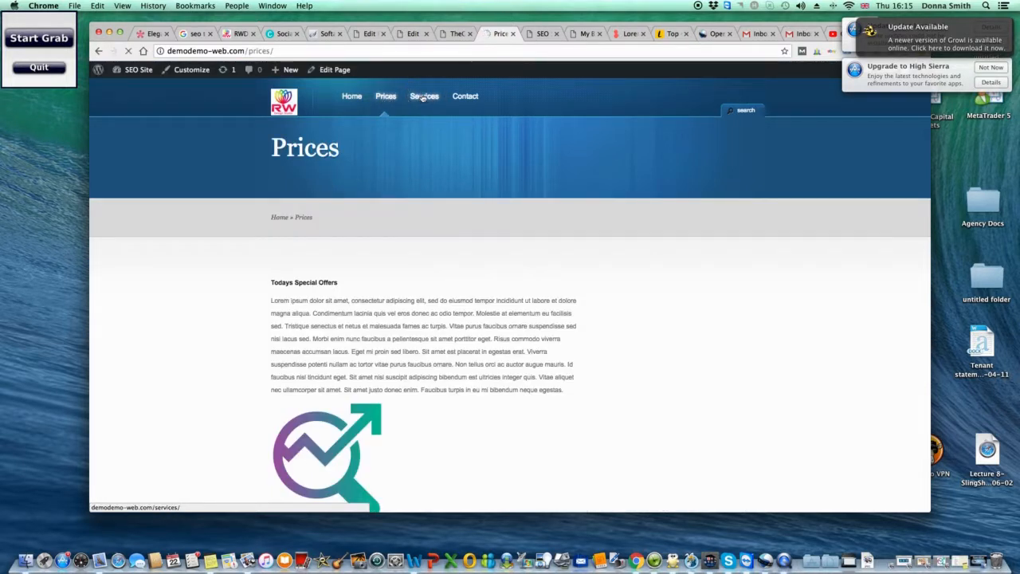
left_click(467, 98)
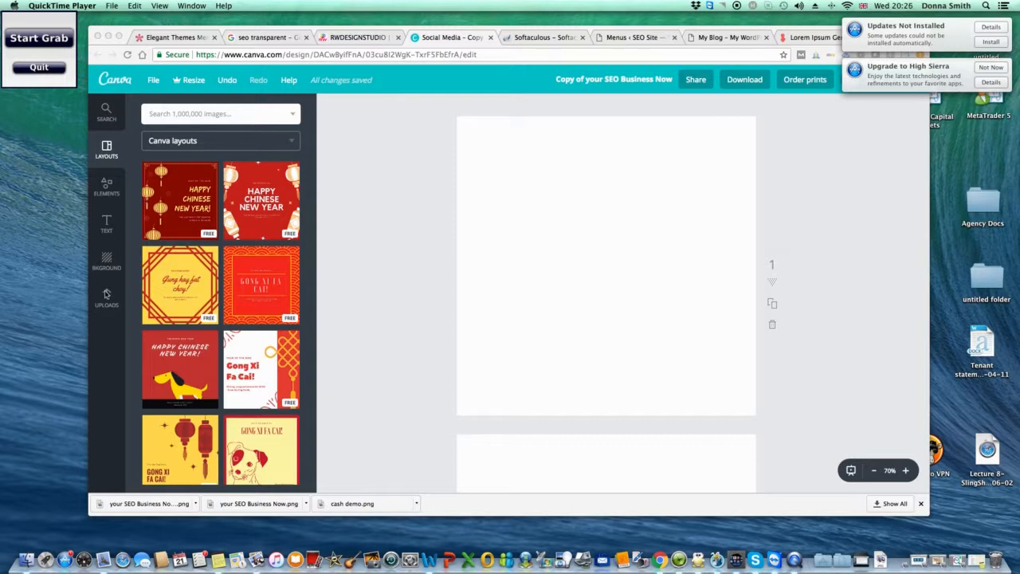
In Canva, place the uploaded magnifying-glass arrow image on the first blank page and enlarge it to about 80% of the page width.
left_click(107, 296)
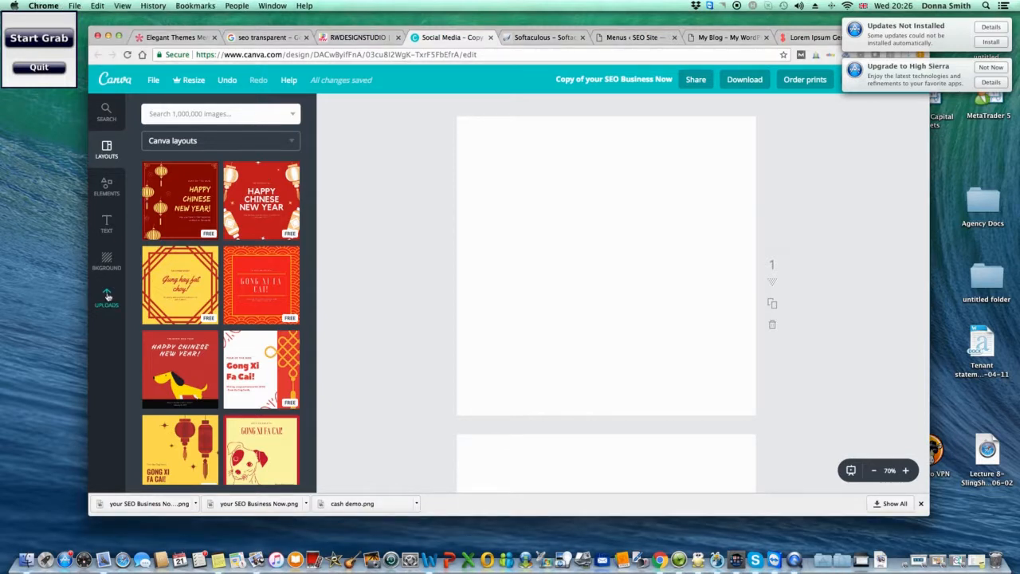
left_click(107, 297)
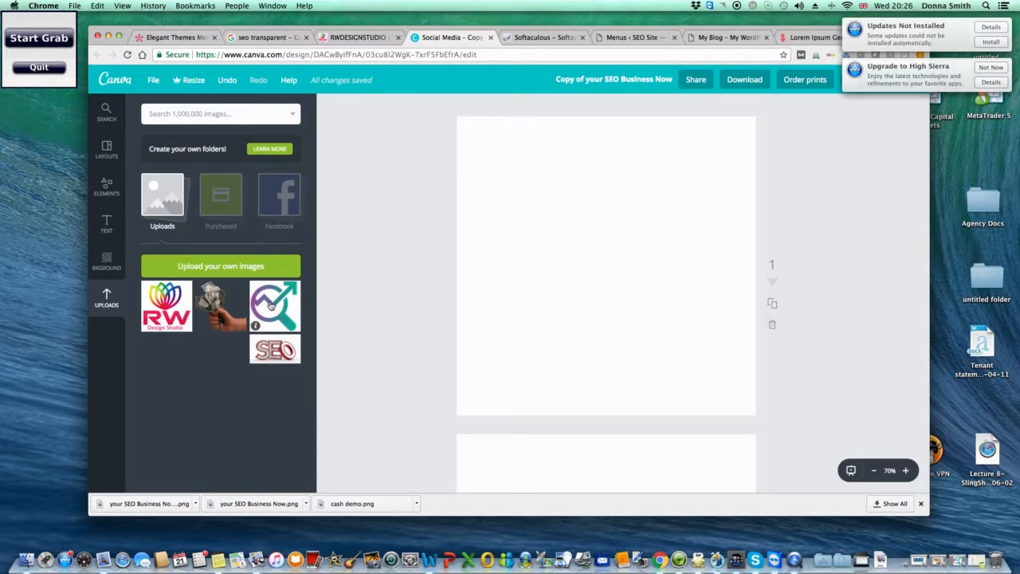
left_click_drag(288, 301, 511, 291)
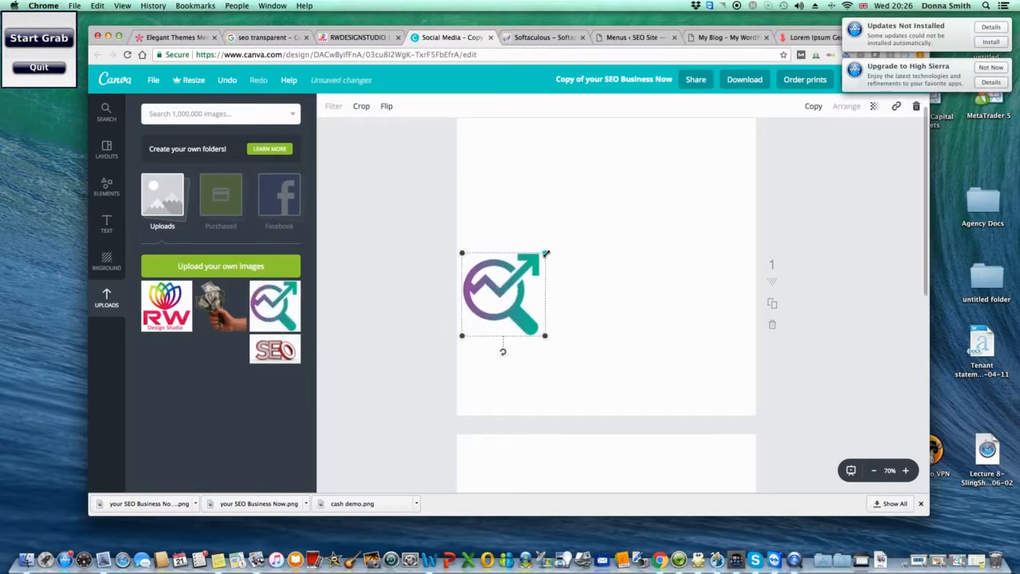
left_click_drag(547, 255, 649, 187)
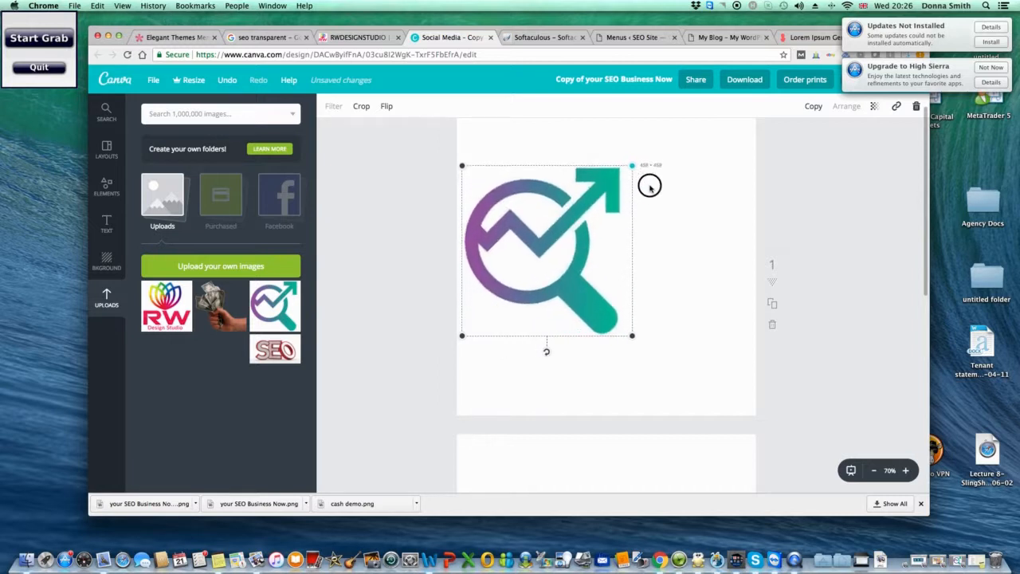
left_click_drag(631, 336, 727, 367)
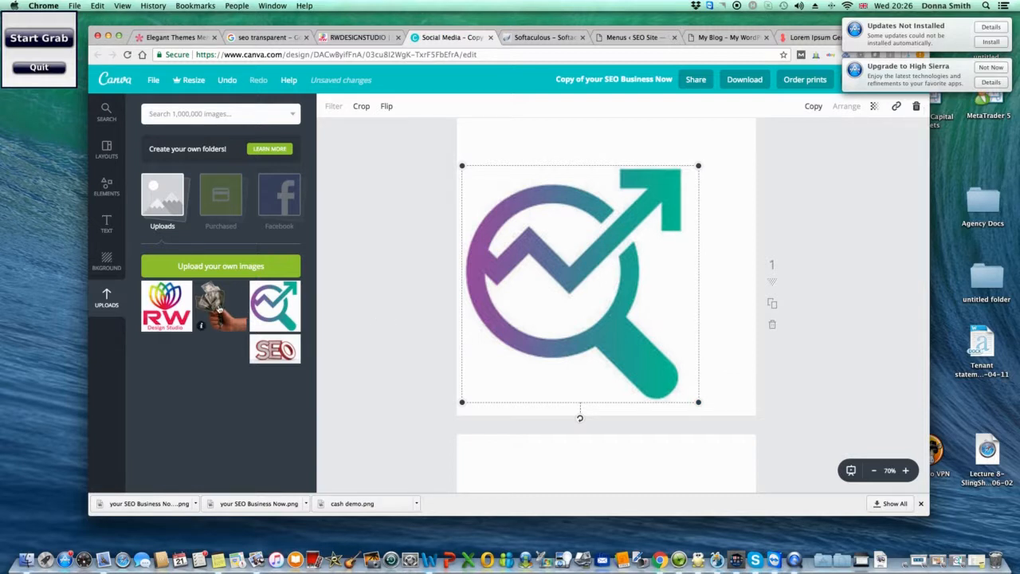
Add the uploaded hand-holding-cash image, shrink it to less than half the page width, and place it at the page's right edge over the magnifier handle.
left_click_drag(215, 311, 488, 330)
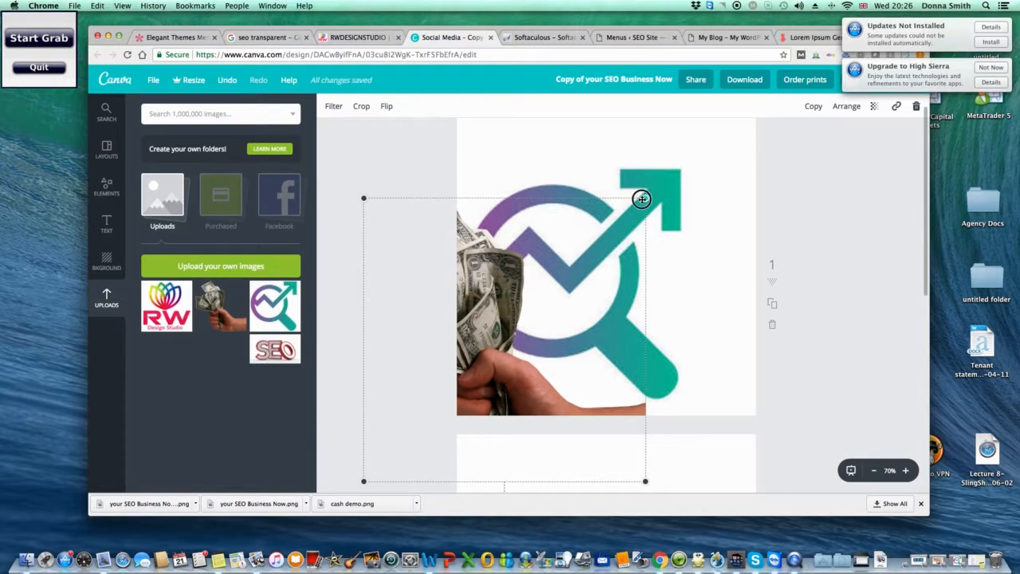
left_click_drag(642, 198, 599, 244)
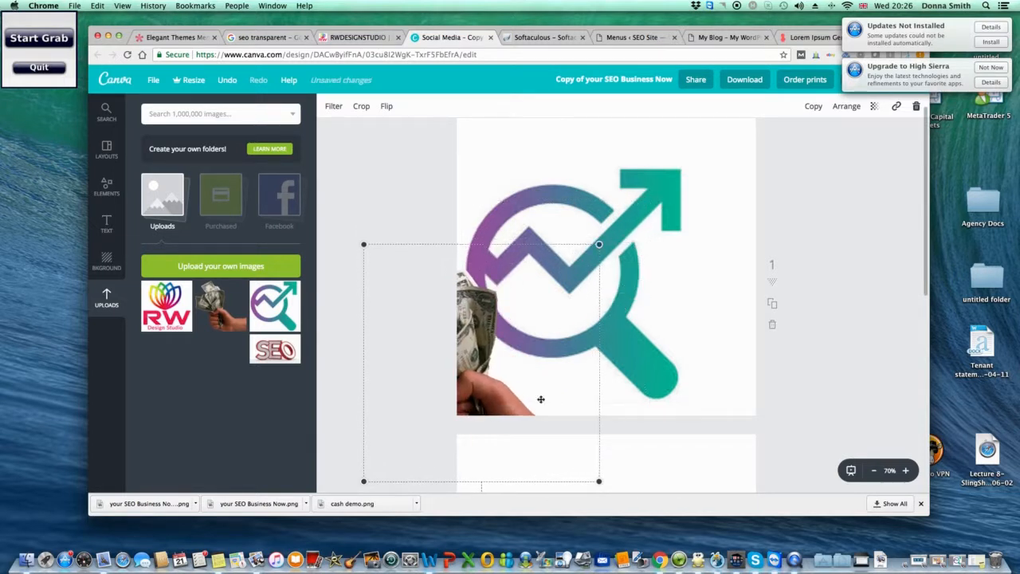
left_click_drag(365, 481, 511, 407)
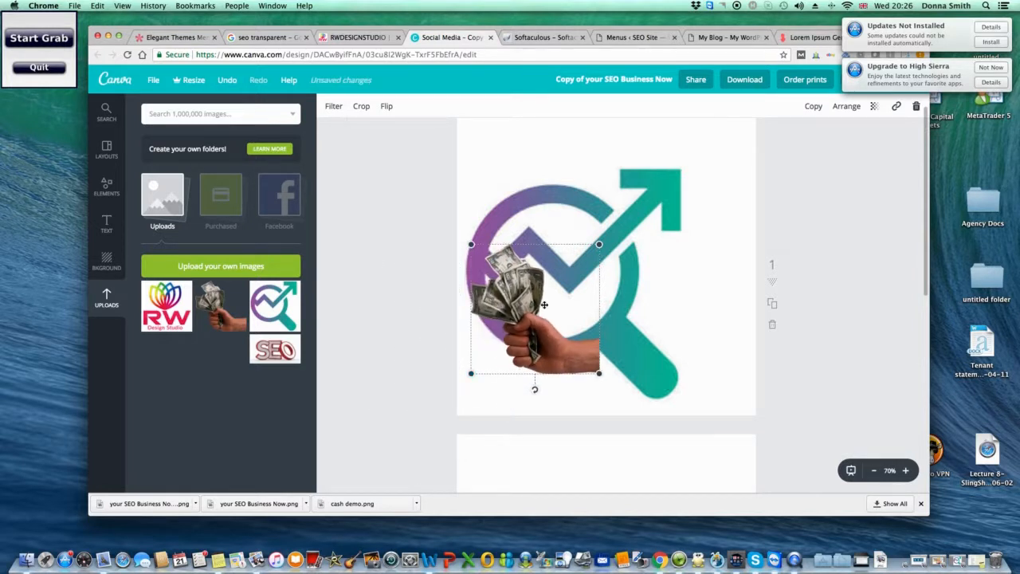
left_click_drag(556, 293, 715, 304)
scroll(714, 305, "down", 1)
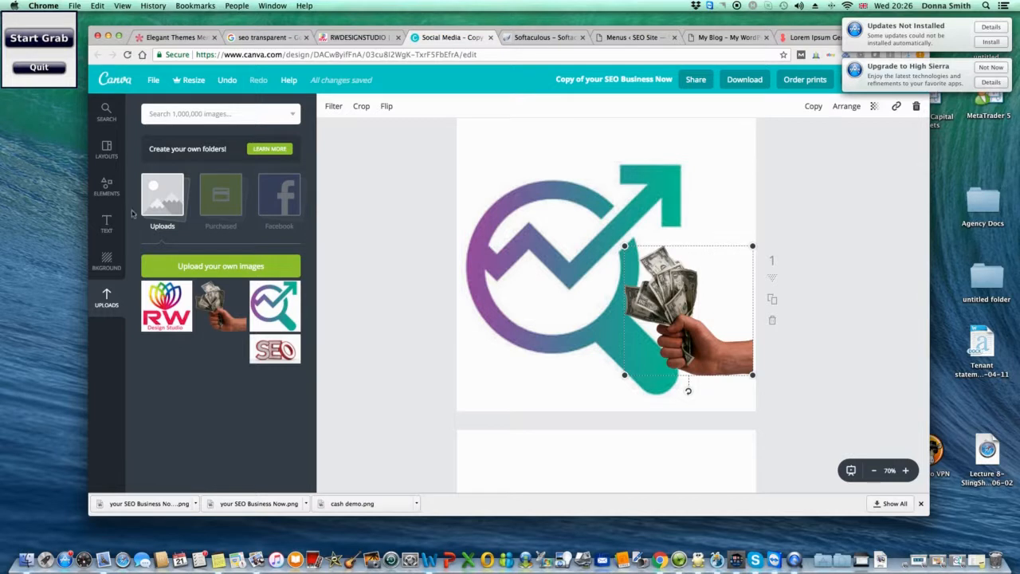
Add the brunch text template to the design and replace its heading with SEO.
left_click(107, 222)
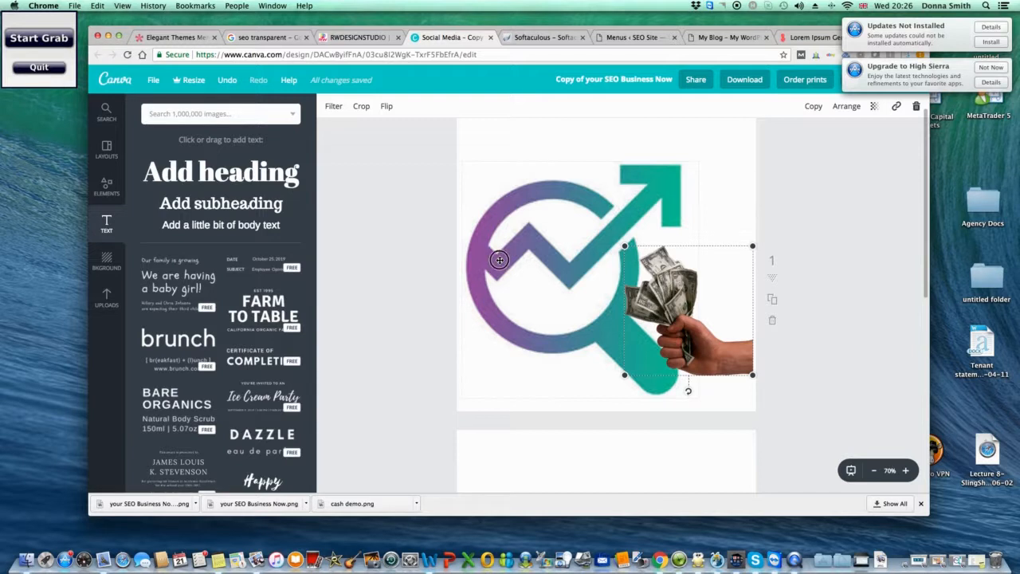
left_click(500, 260)
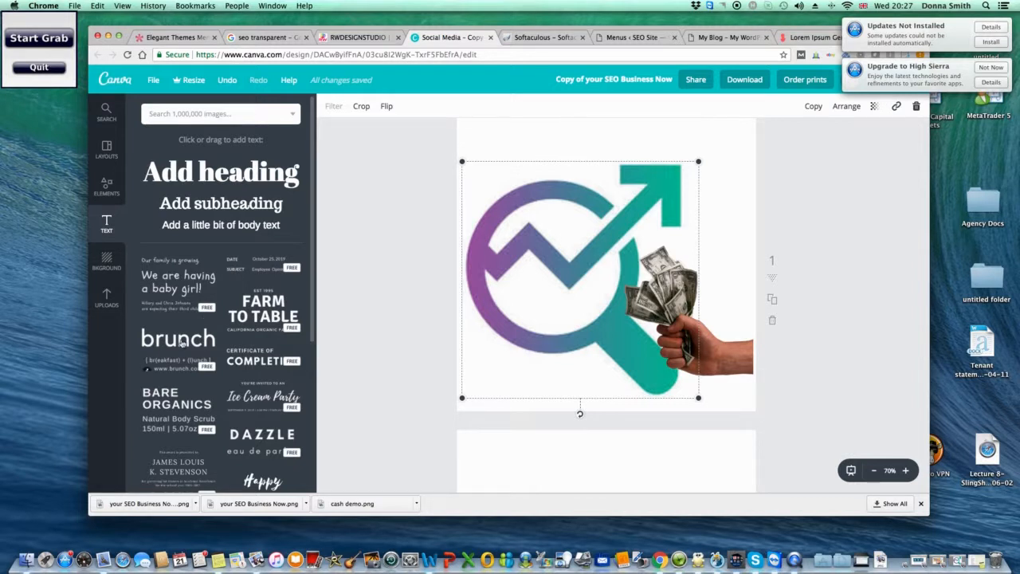
key("Escape")
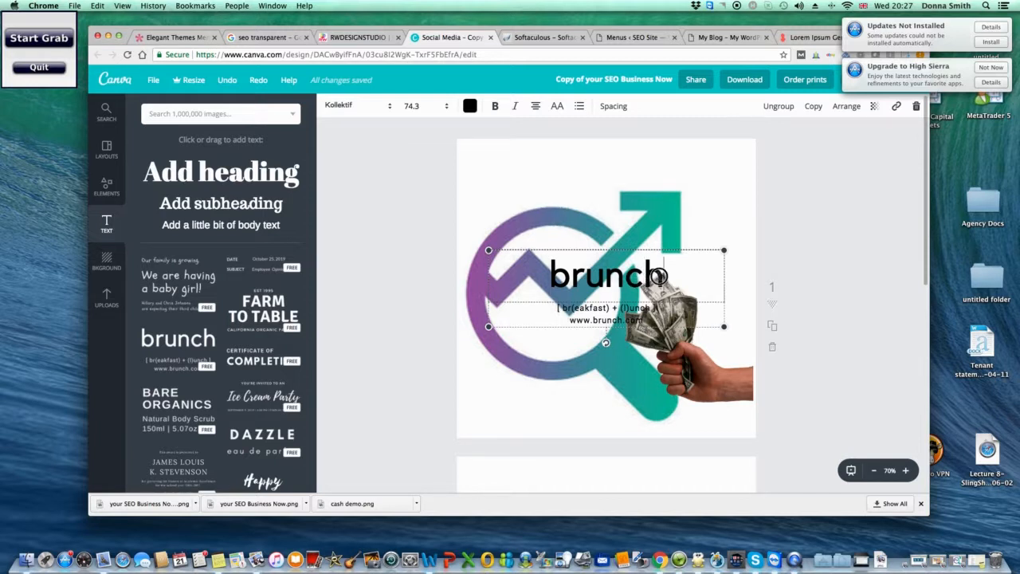
key("BackSpace")
key("BackSpace")
key("BackSpace")
key("BackSpace")
key("BackSpace")
key("BackSpace")
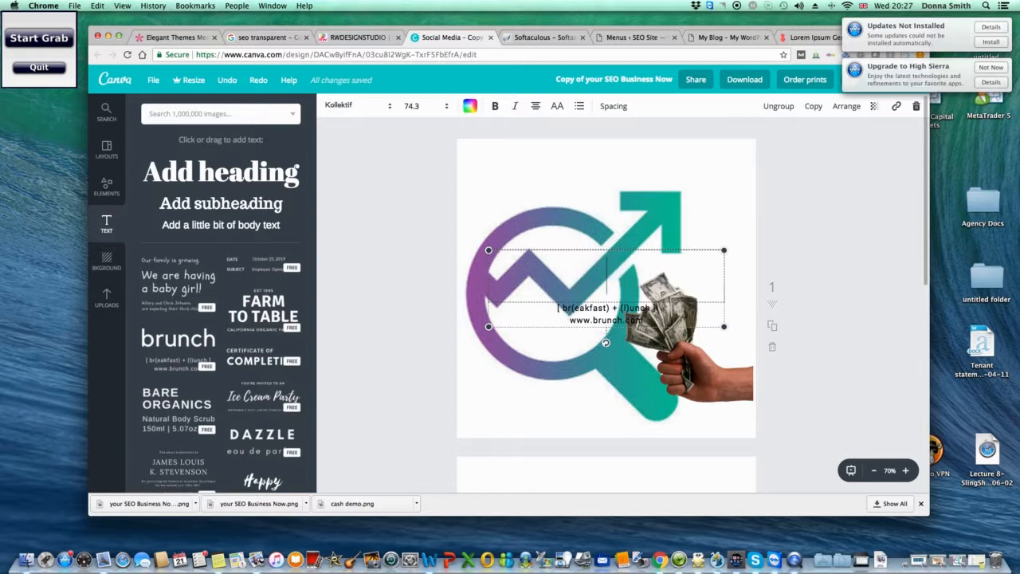
type("SE")
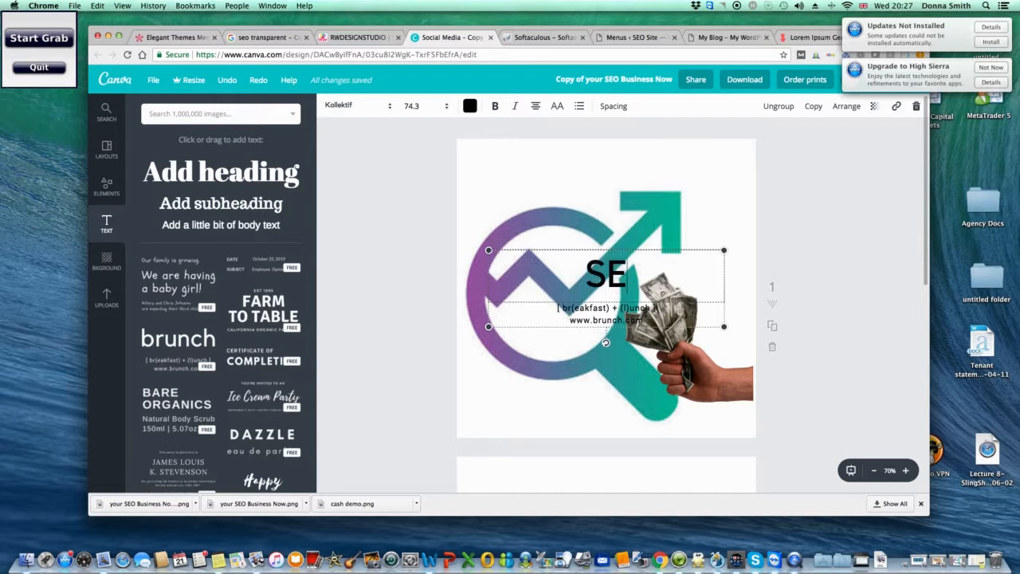
type("O")
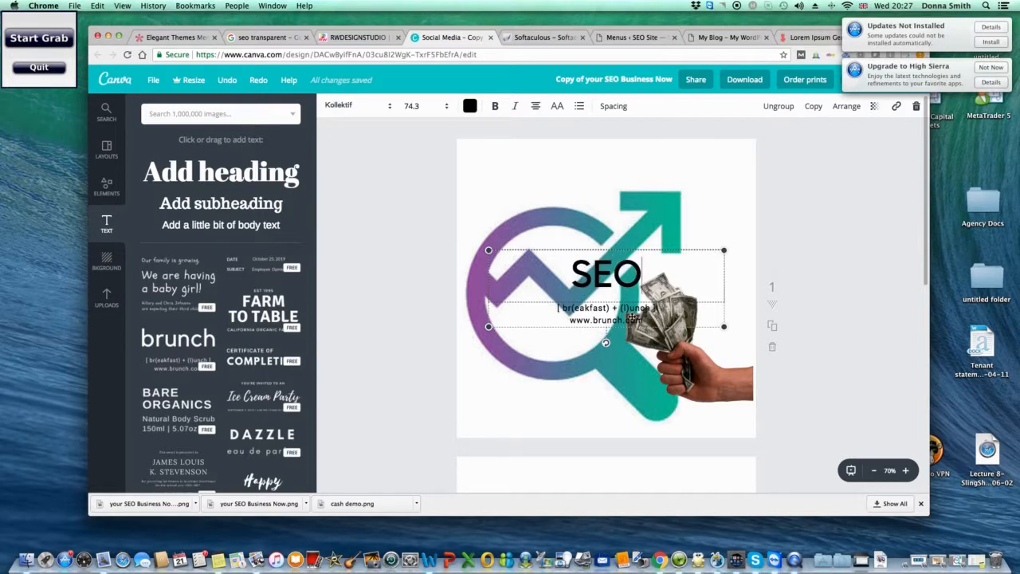
Replace the two small text lines beneath the SEO heading with the tagline Fast And Easy.
left_click(635, 319)
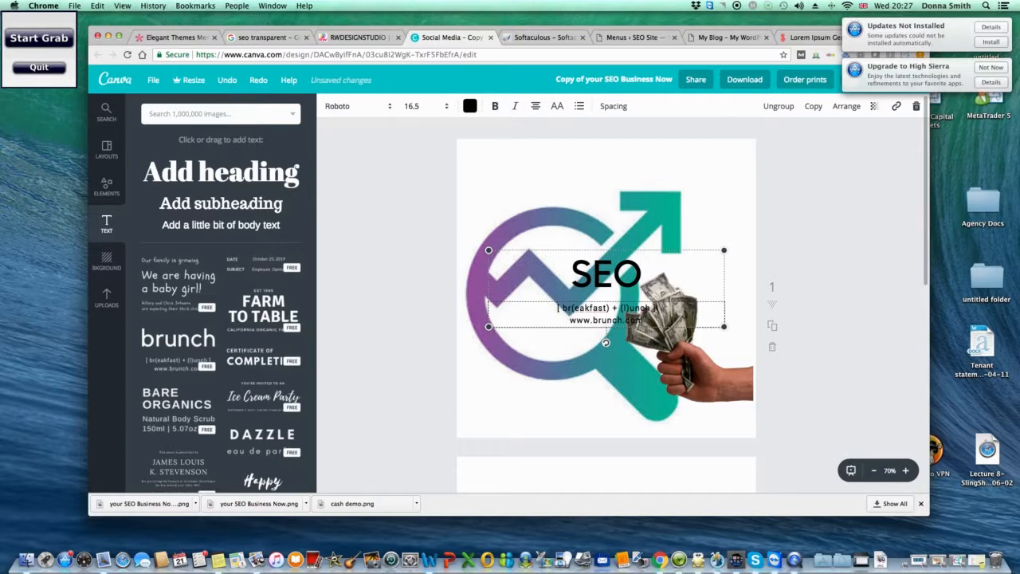
key("BackSpace")
key("BackSpace")
key("BackSpace")
key("BackSpace")
key("BackSpace")
key("BackSpace")
key("BackSpace")
key("BackSpace")
key("BackSpace")
key("BackSpace")
key("BackSpace")
key("BackSpace")
key("BackSpace")
key("BackSpace")
key("BackSpace")
key("BackSpace")
key("BackSpace")
key("BackSpace")
key("BackSpace")
key("BackSpace")
key("BackSpace")
key("BackSpace")
key("BackSpace")
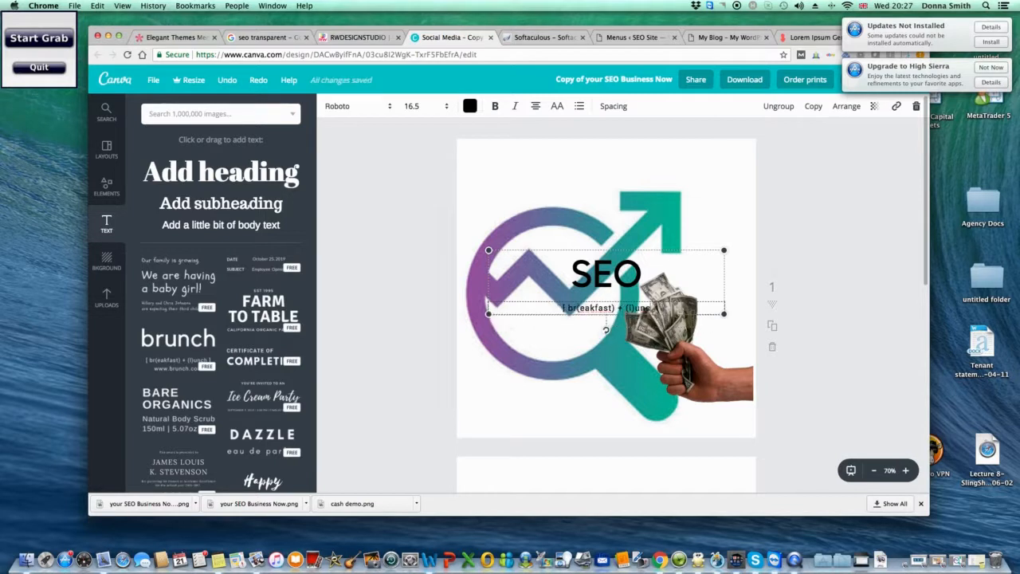
key("BackSpace")
key("BackSpace")
key("BackSpace")
key("BackSpace")
key("BackSpace")
key("BackSpace")
key("BackSpace")
key("BackSpace")
key("BackSpace")
key("BackSpace")
key("BackSpace")
key("BackSpace")
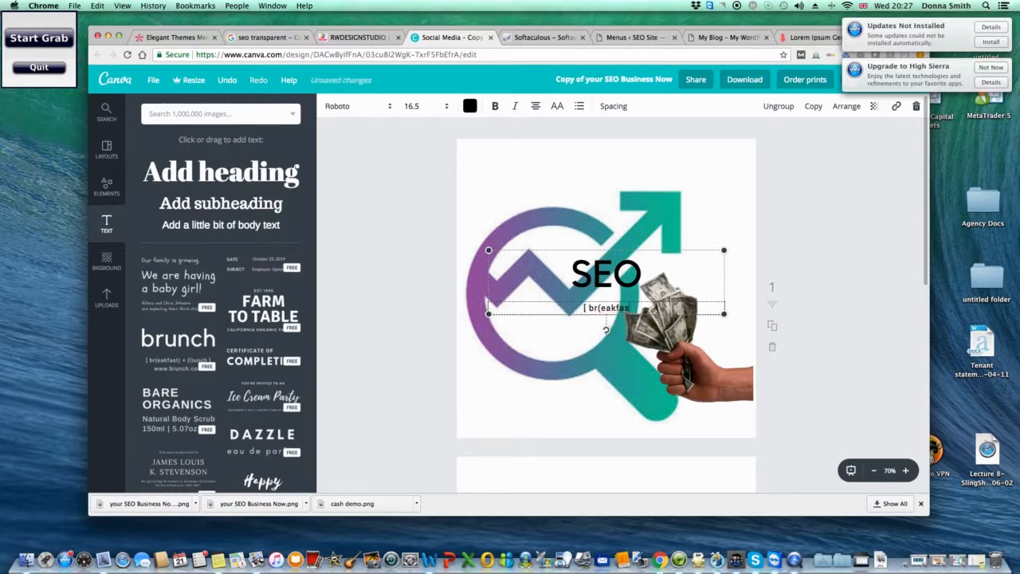
key("BackSpace")
key("BackSpace")
type("Fast And Easy")
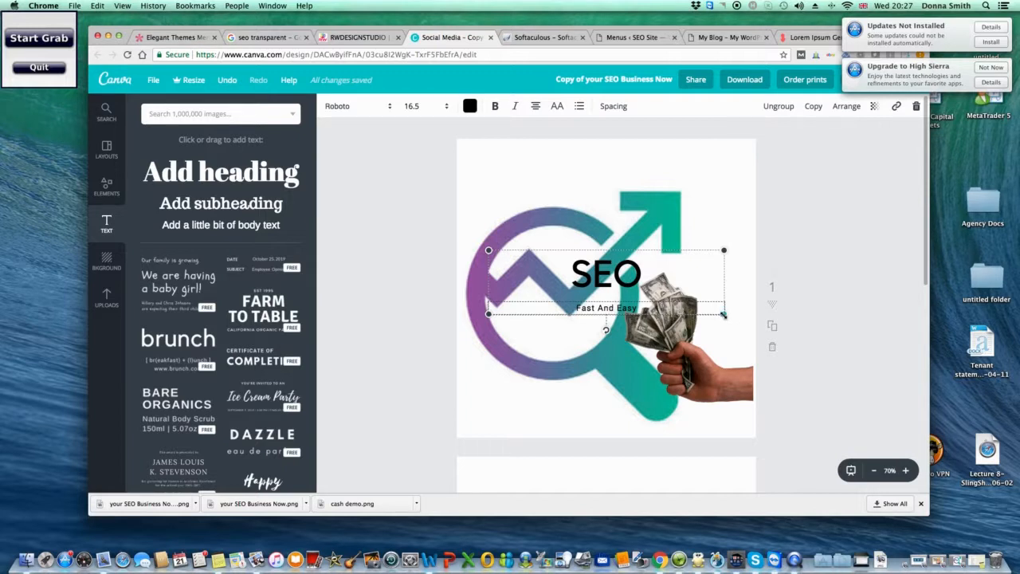
Resize the SEO text group to a heading size of 71.2 and position it inside the lower part of the magnifier lens.
left_click_drag(723, 319, 725, 353)
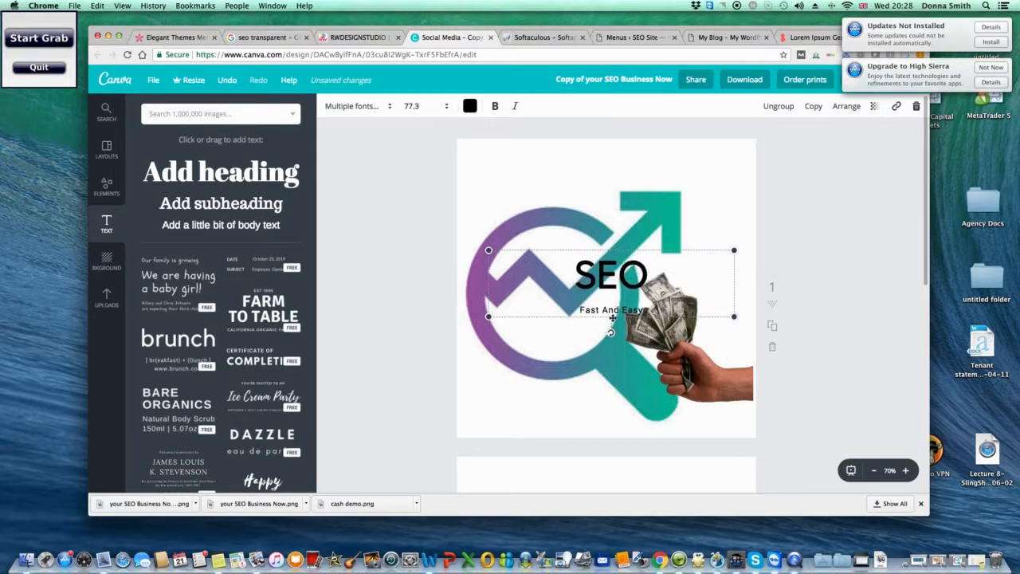
left_click_drag(612, 318, 556, 357)
scroll(508, 326, "down", 1)
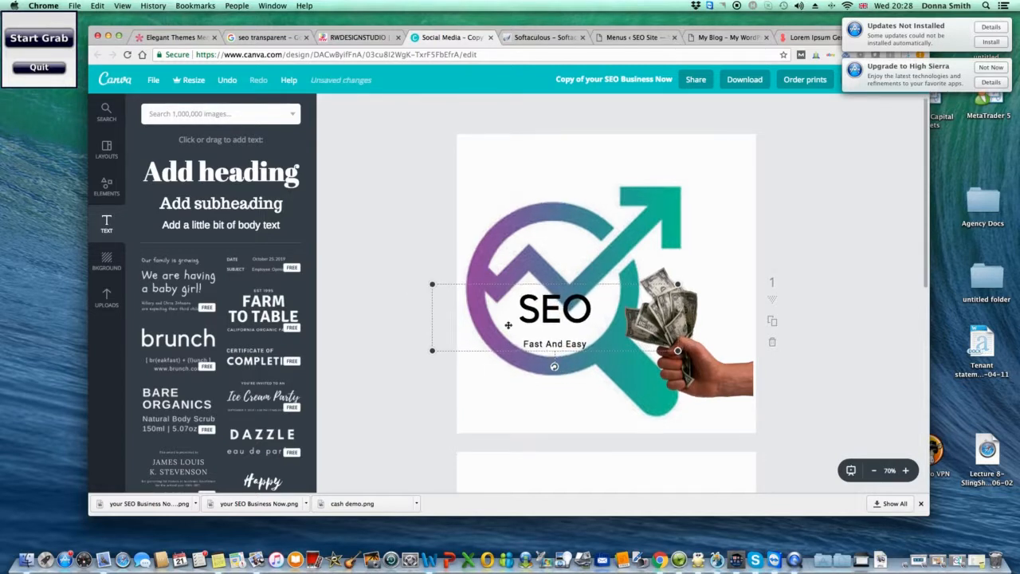
left_click_drag(431, 284, 453, 290)
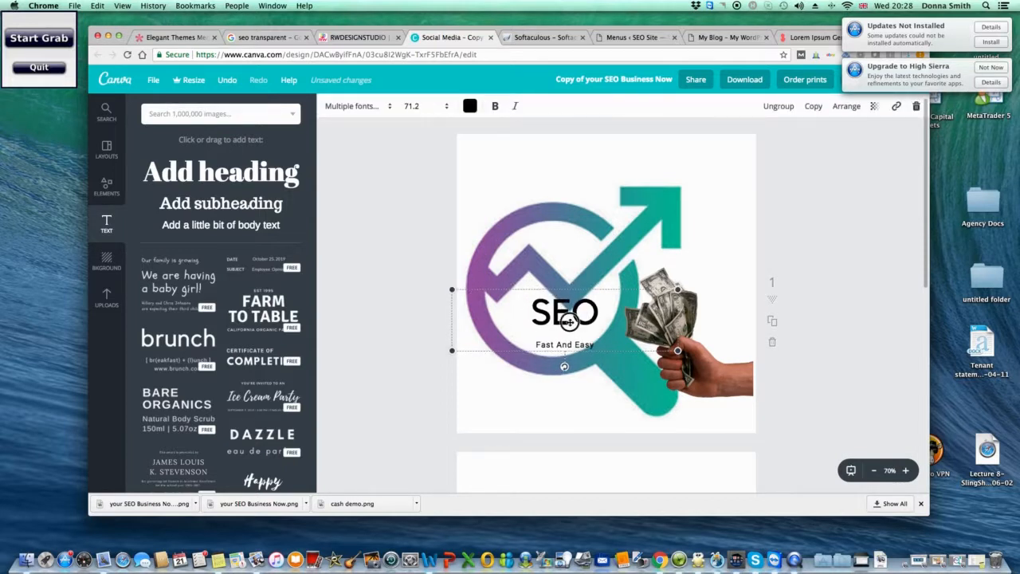
left_click_drag(582, 319, 566, 323)
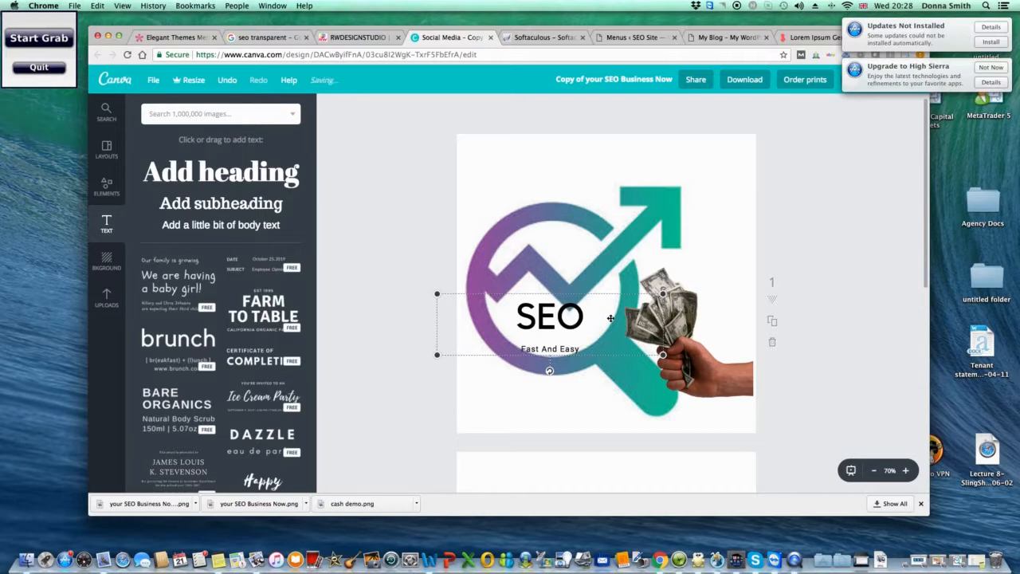
Shrink the SEO text group to a heading size of 60.7 and reposition it inside the lower part of the magnifier lens.
left_click_drag(663, 293, 630, 296)
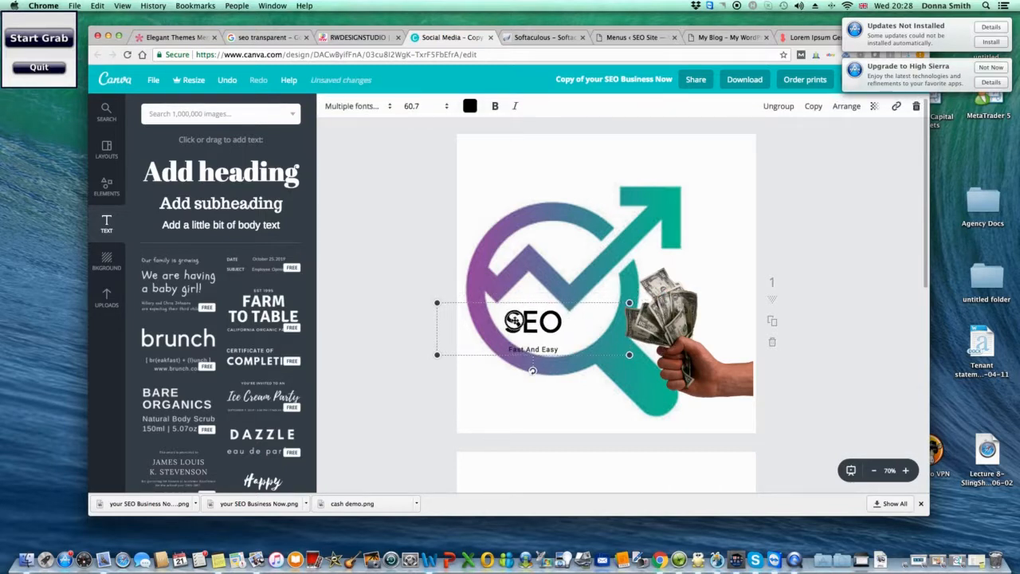
left_click_drag(526, 318, 540, 314)
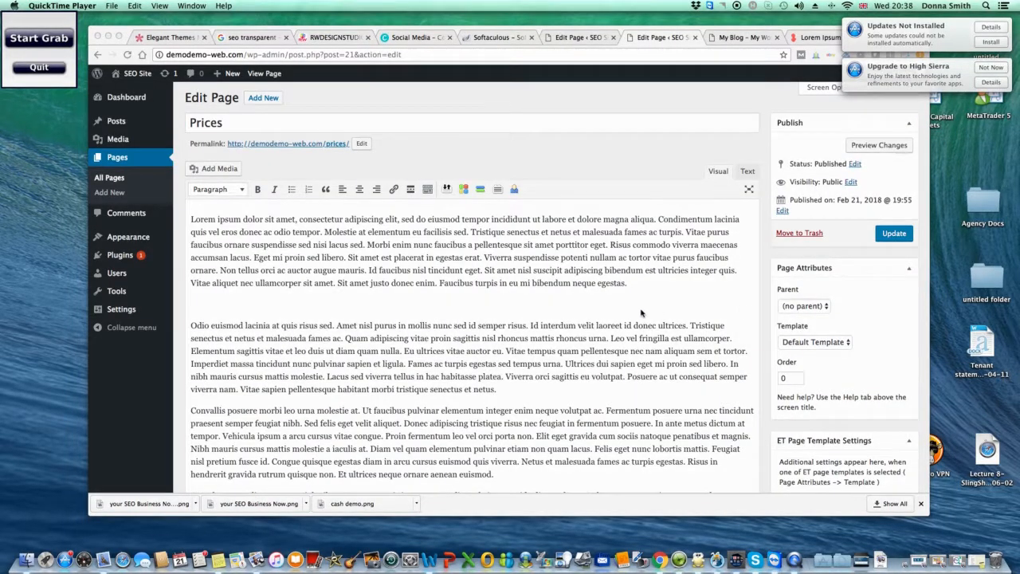
Insert the seo demo 9 magnifier image at full size (225 × 225) below the first paragraph of the Prices page.
left_click(200, 301)
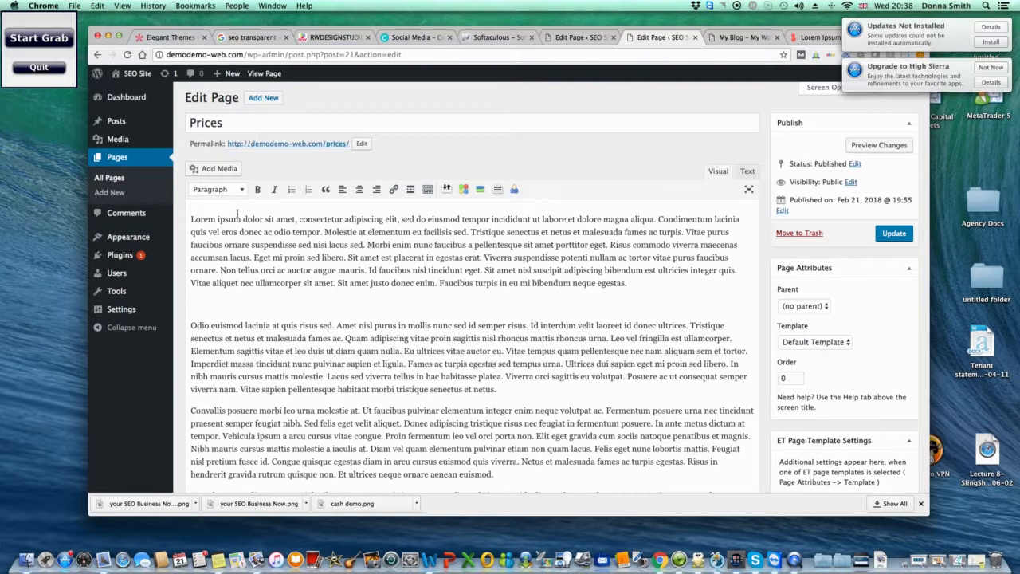
left_click(218, 168)
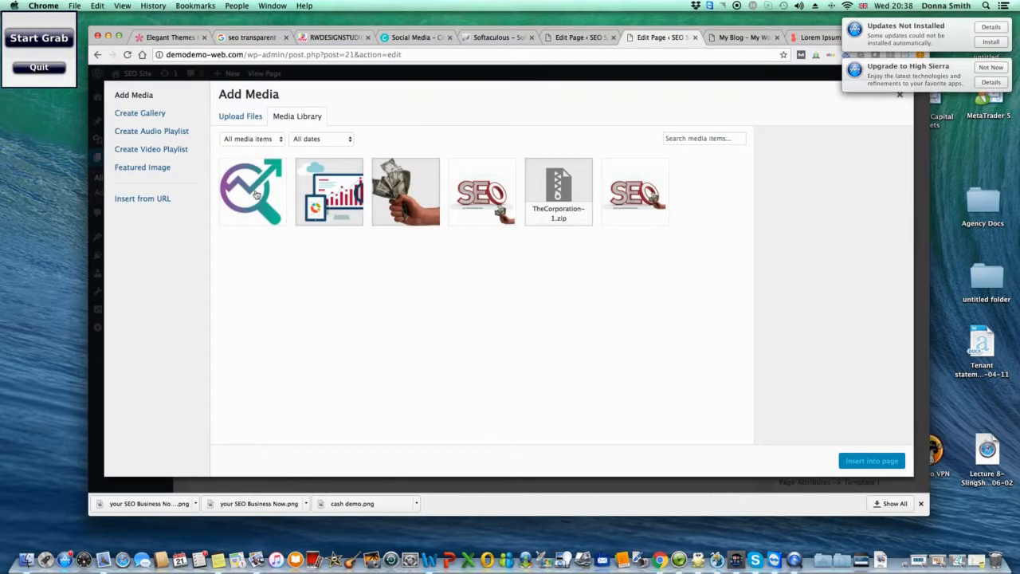
left_click(255, 195)
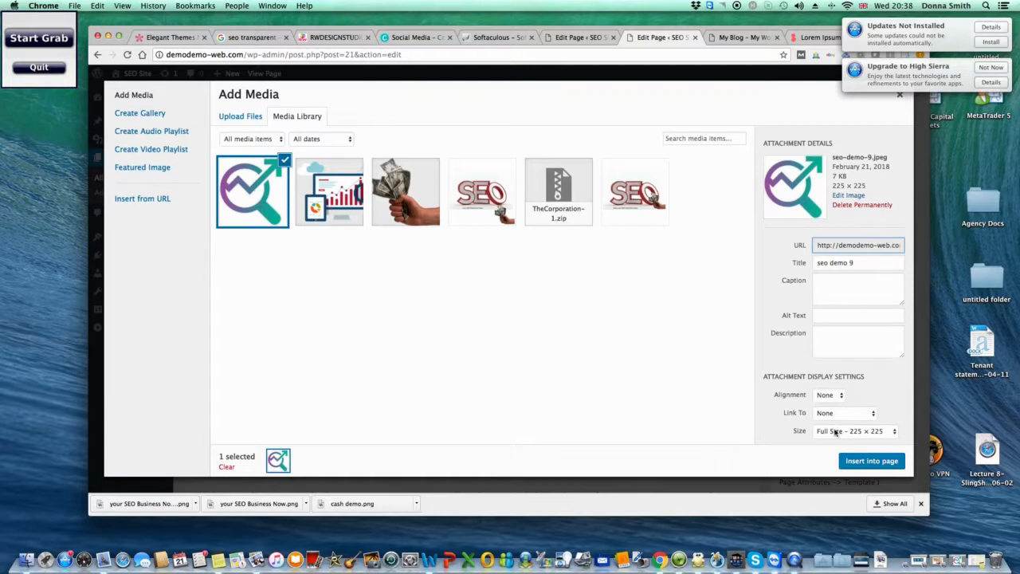
left_click(858, 466)
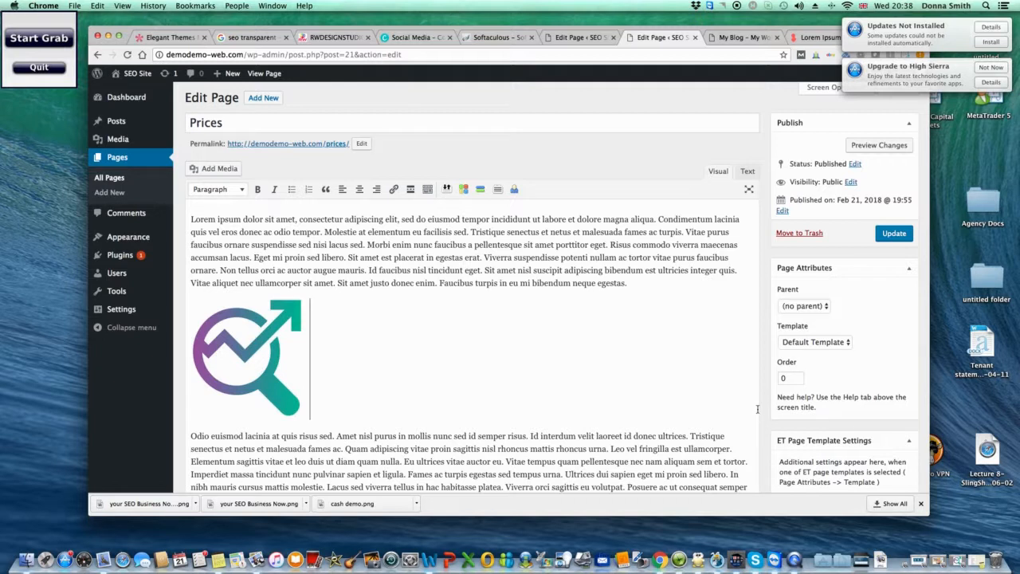
Add two blank lines after the third paragraph, the one beginning with Convallis, in the Prices page content.
left_click(310, 448)
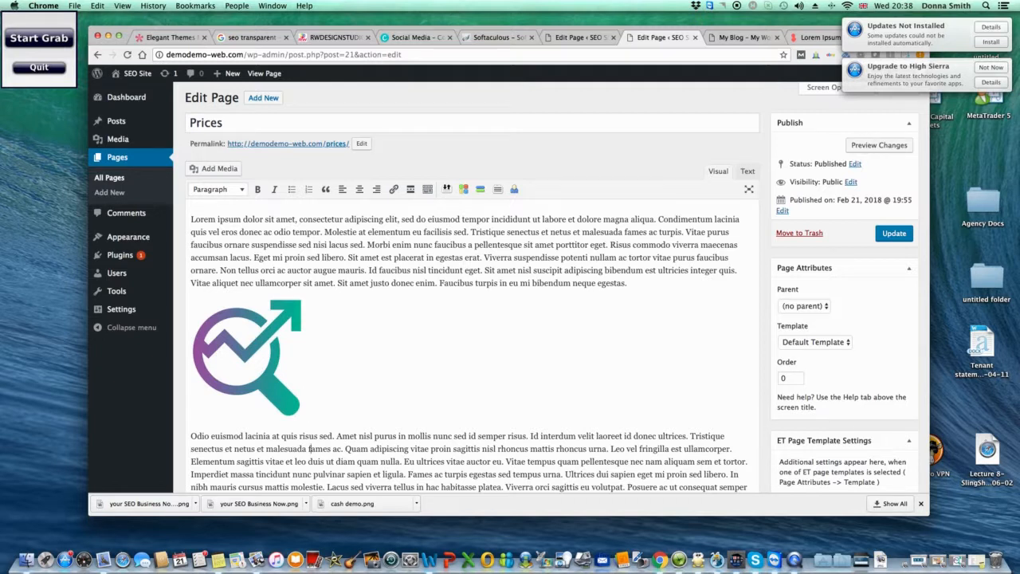
left_click(754, 430)
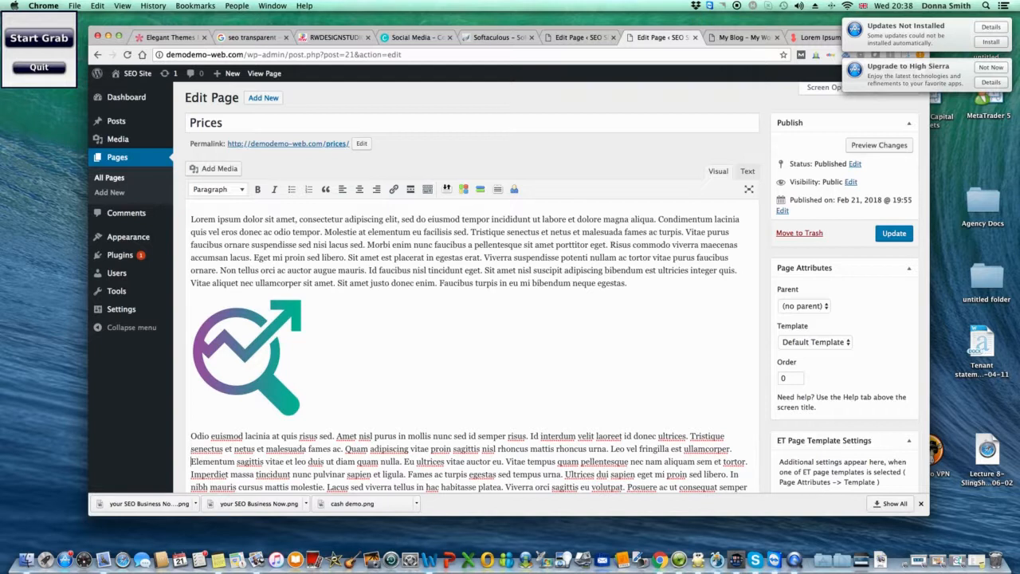
scroll(471, 318, "down", 5)
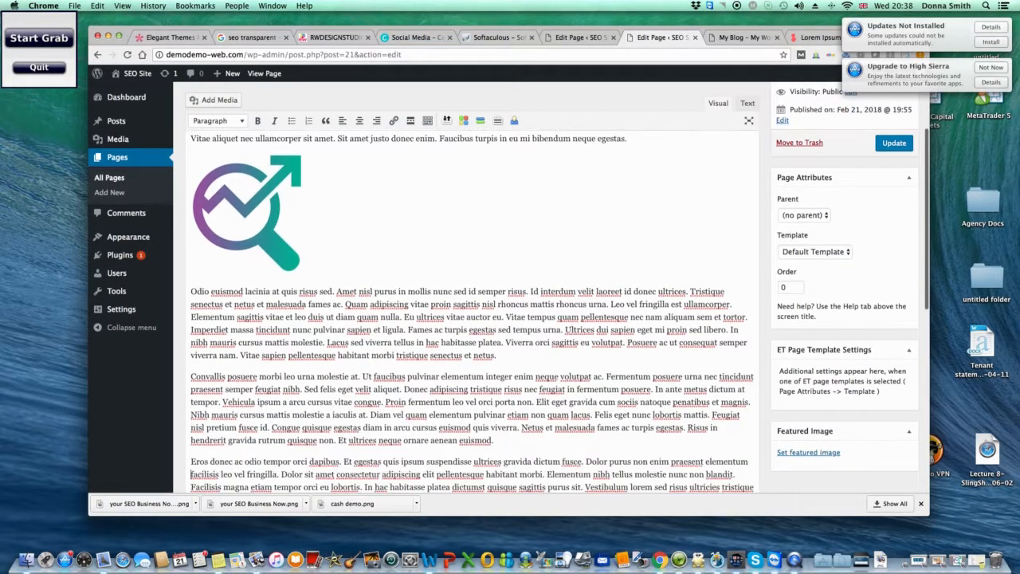
scroll(471, 319, "down", 2)
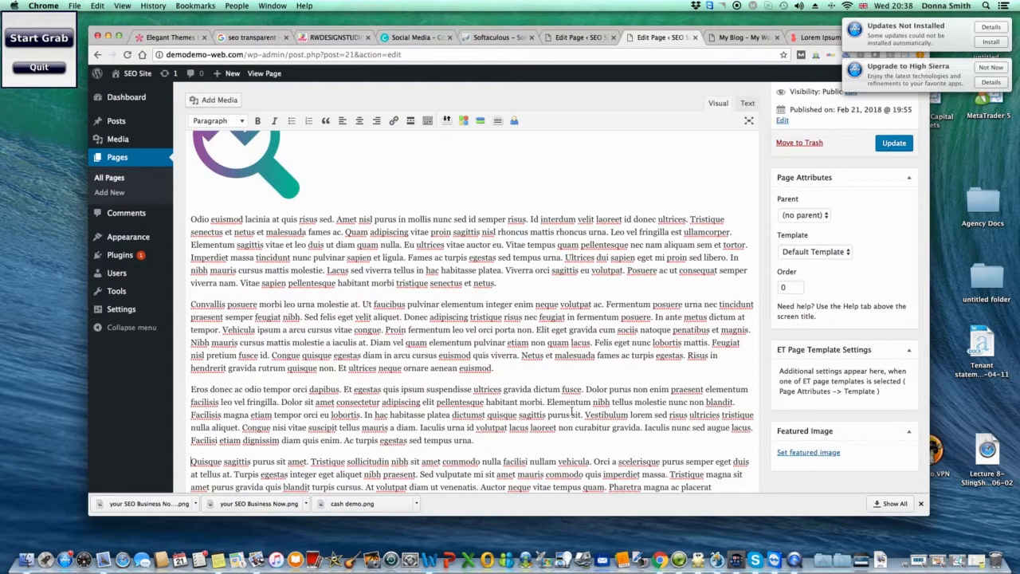
left_click(504, 369)
key("Return")
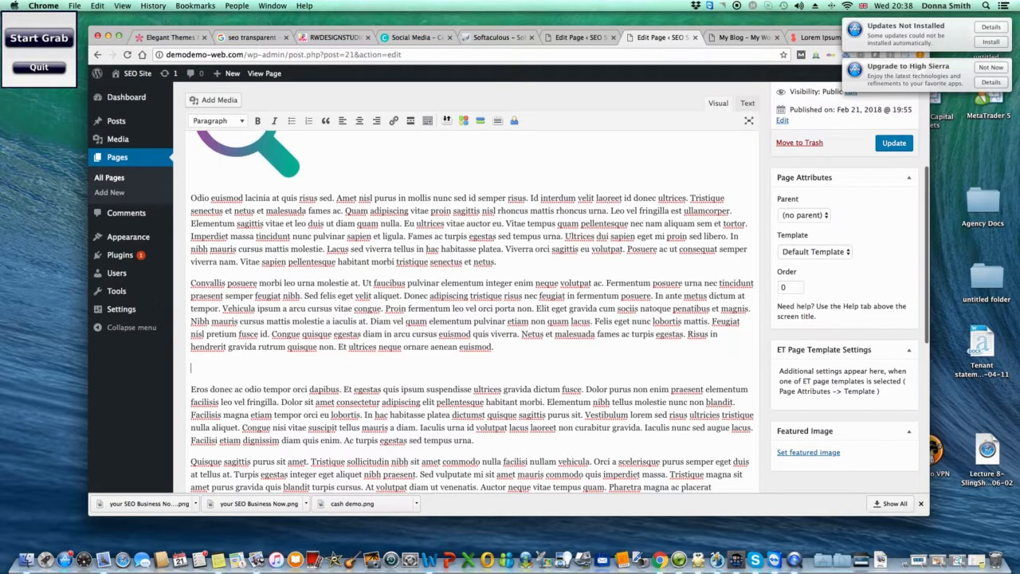
key("Return")
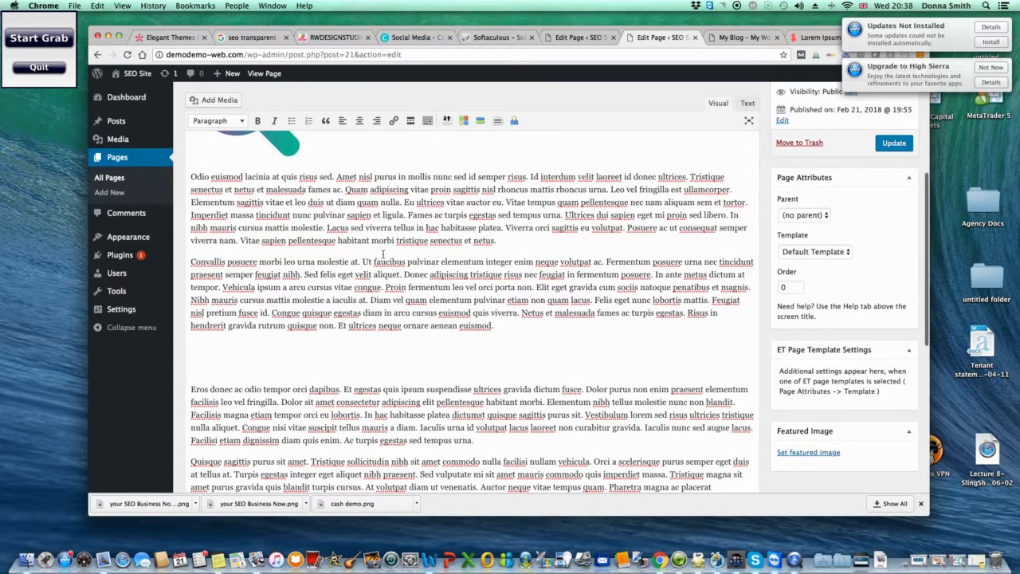
Insert the SEO demo 6 image at medium size (300 × 145) on the blank line and update the Prices page.
left_click(213, 101)
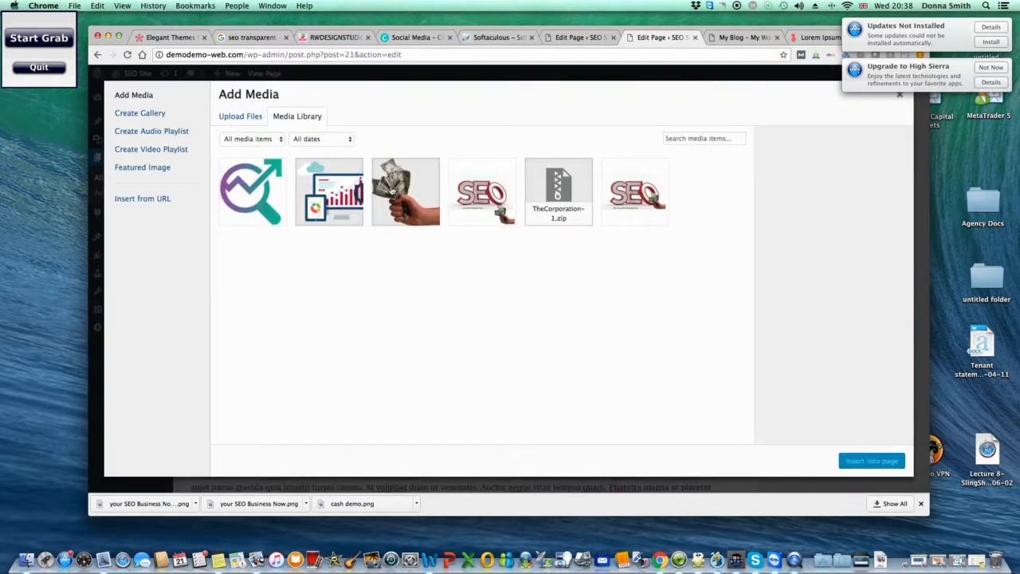
left_click(329, 198)
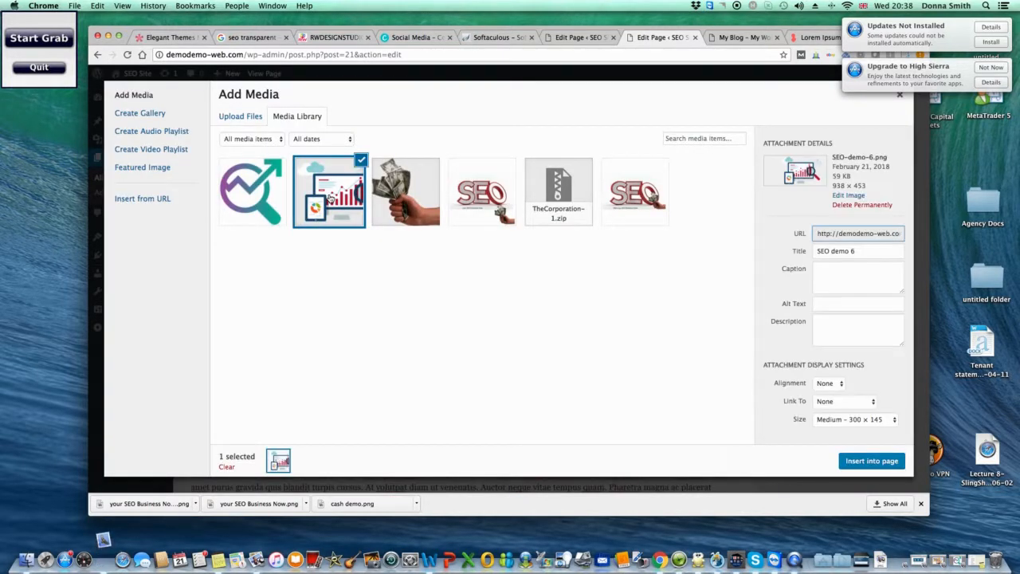
left_click(872, 462)
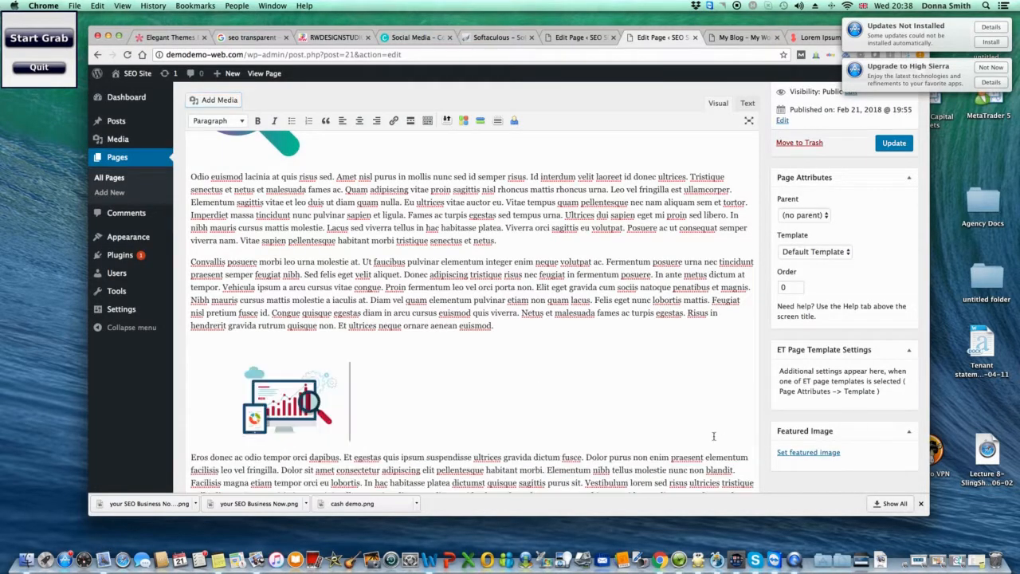
left_click(893, 144)
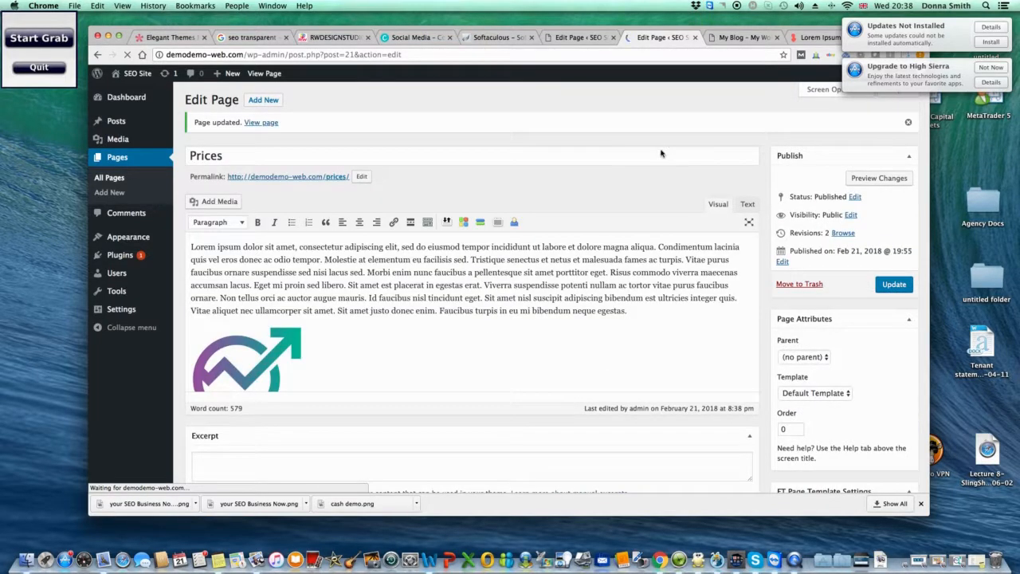
Open the Services page for editing and add a blank line after its first paragraph.
left_click(111, 179)
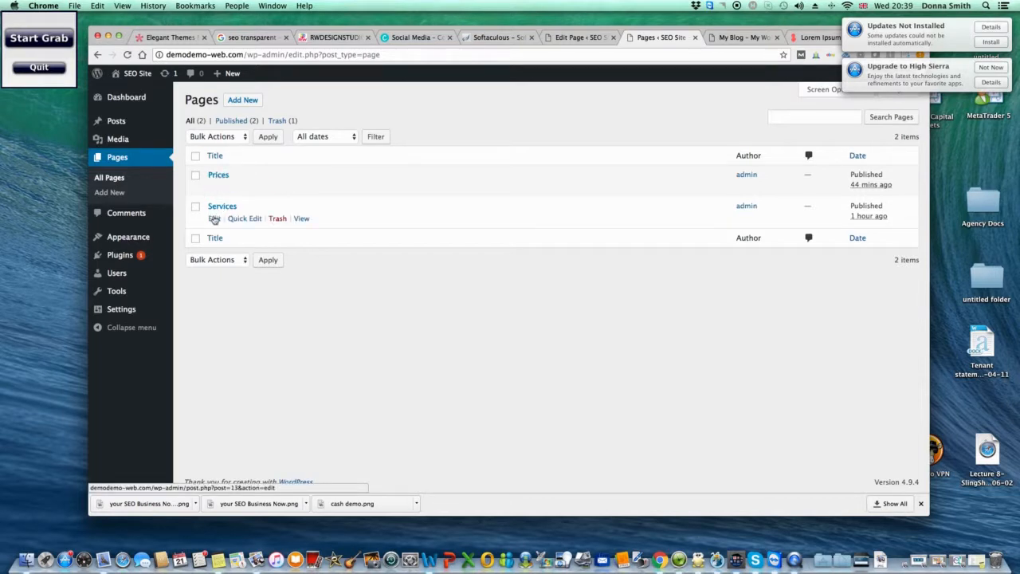
left_click(213, 218)
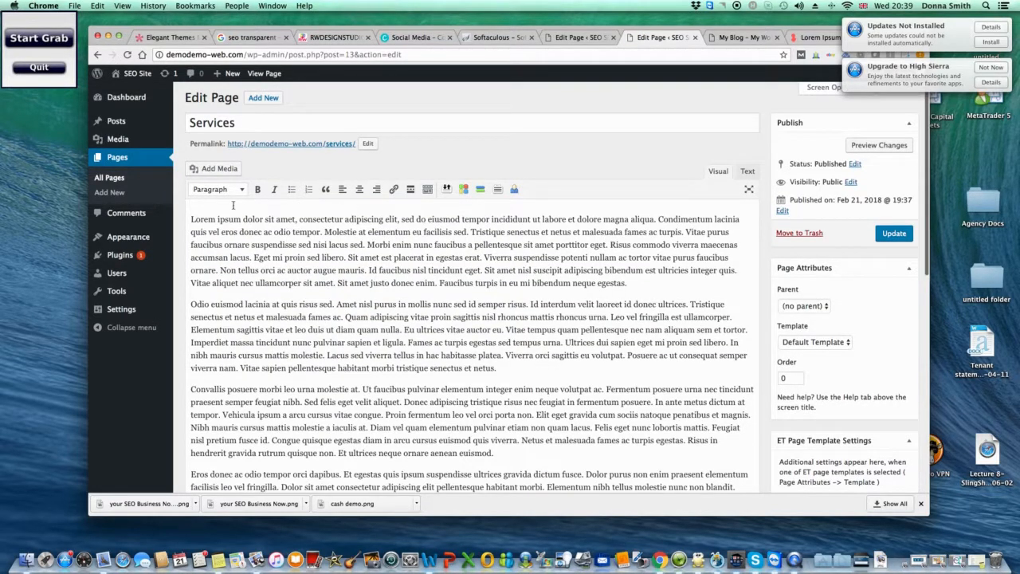
left_click(193, 208)
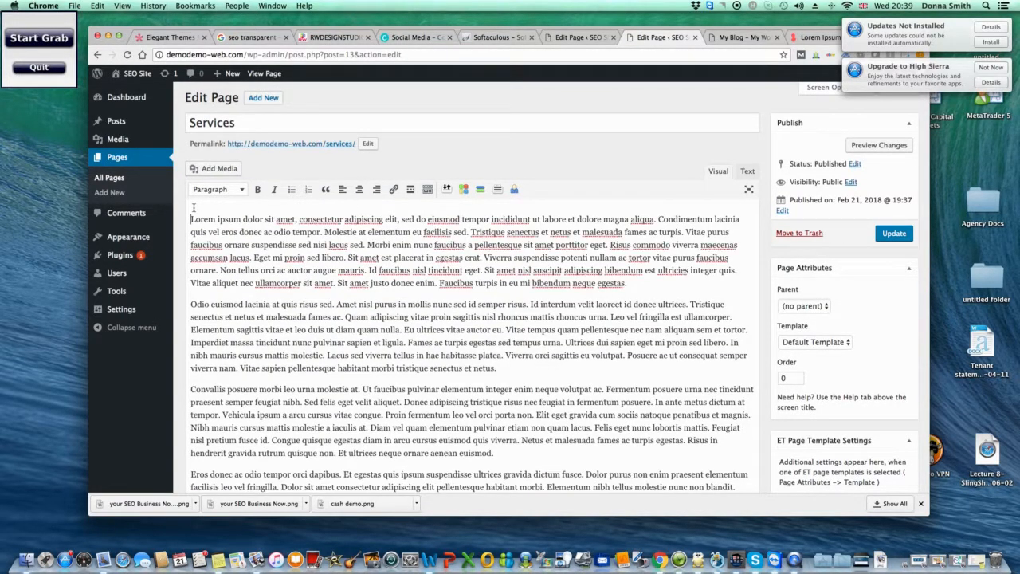
left_click(635, 280)
key("Return")
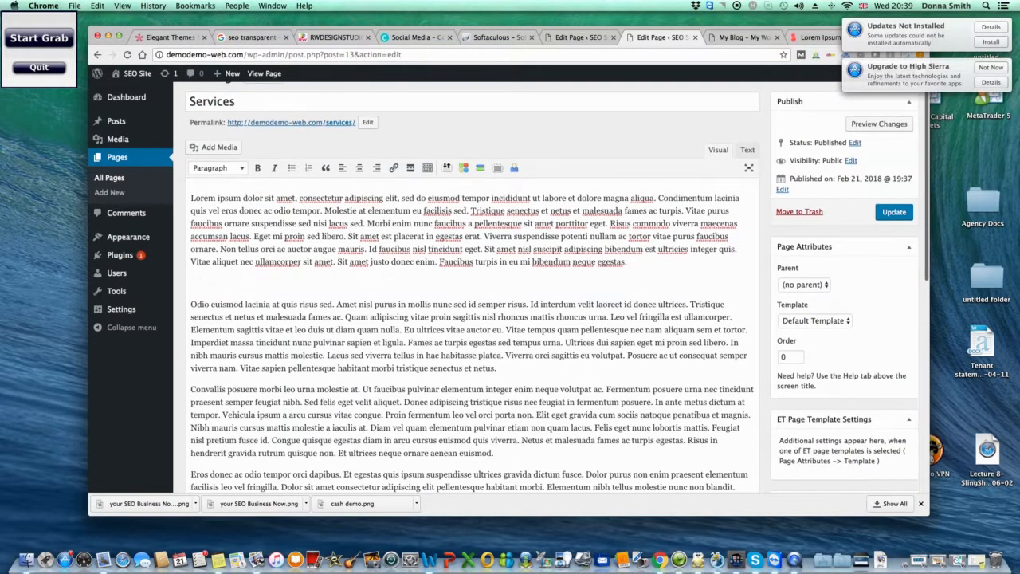
Insert the last SEO picture from the media library, with the cash hand over the O, on the blank line.
left_click(224, 150)
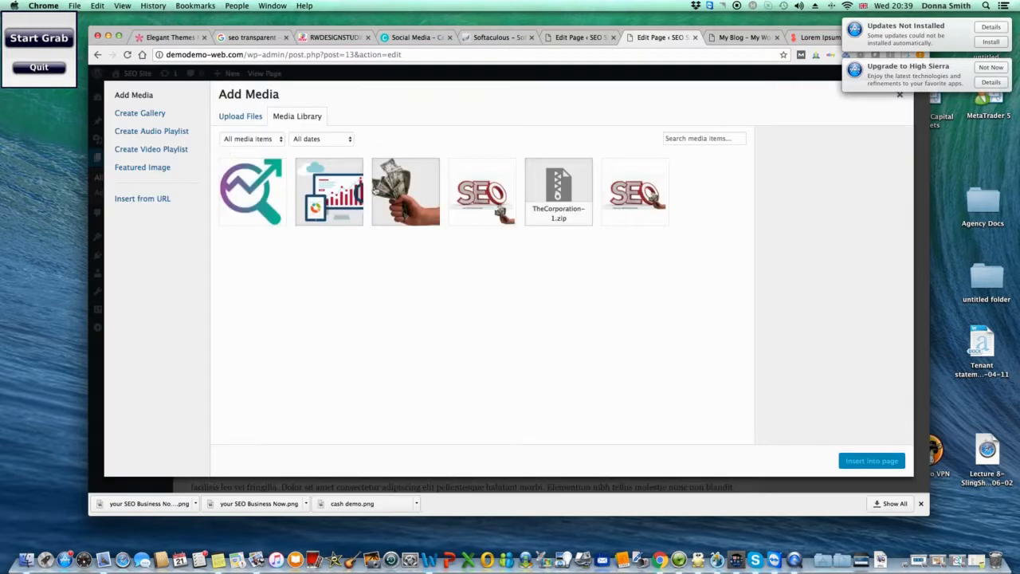
left_click(475, 197)
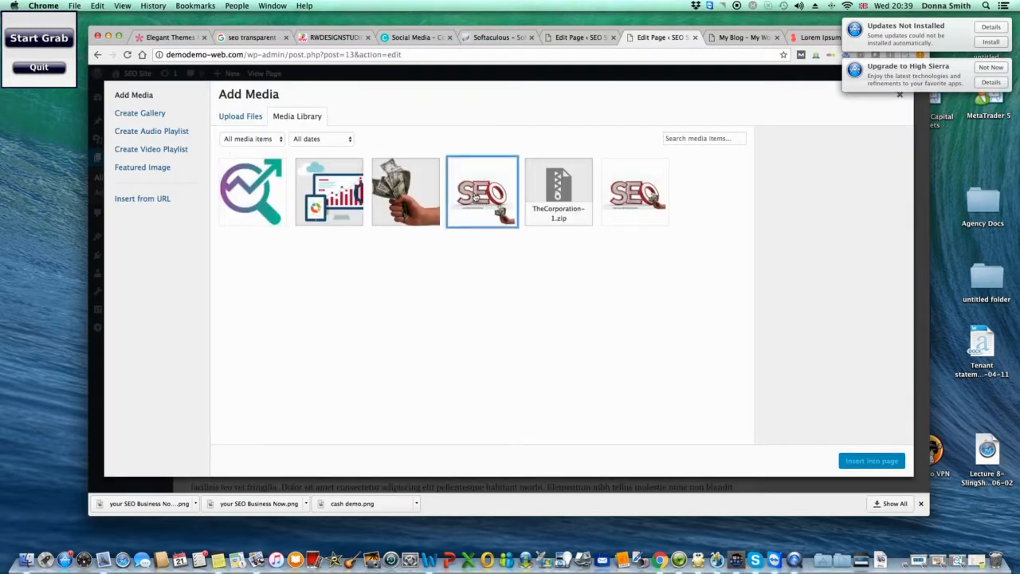
left_click(609, 205)
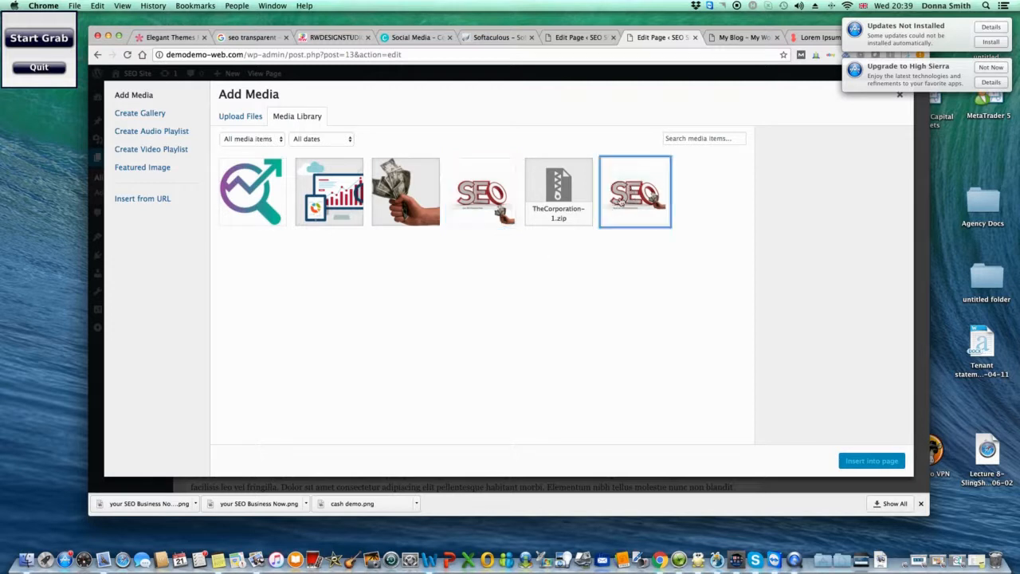
left_click(872, 464)
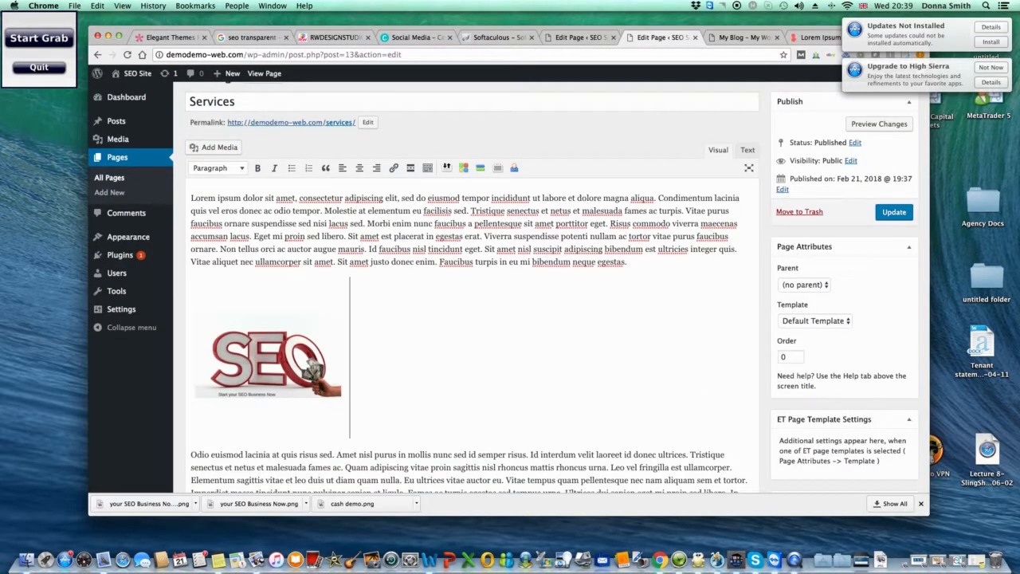
Centre the inserted SEO image and update the Services page.
left_click(257, 337)
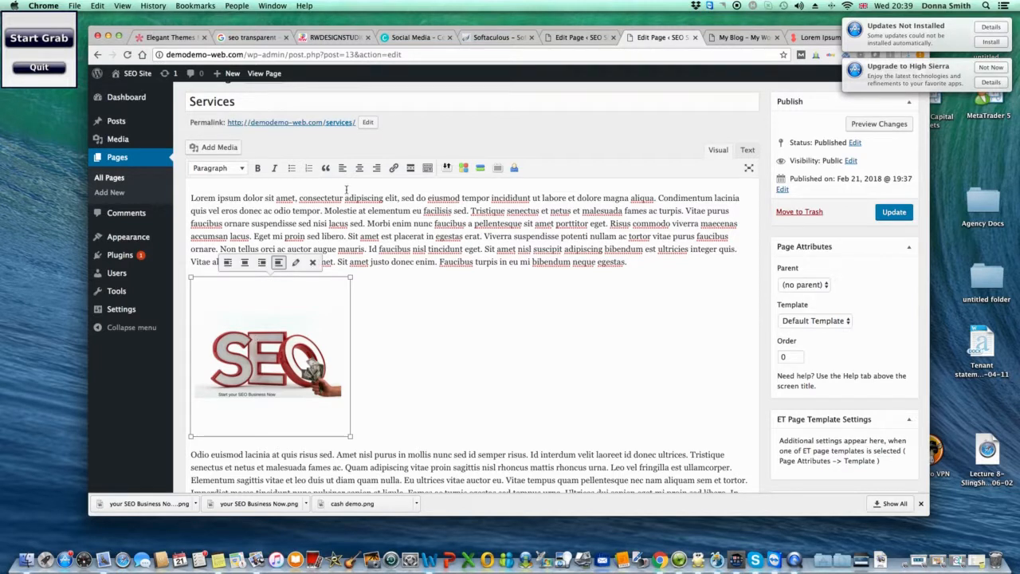
left_click(360, 169)
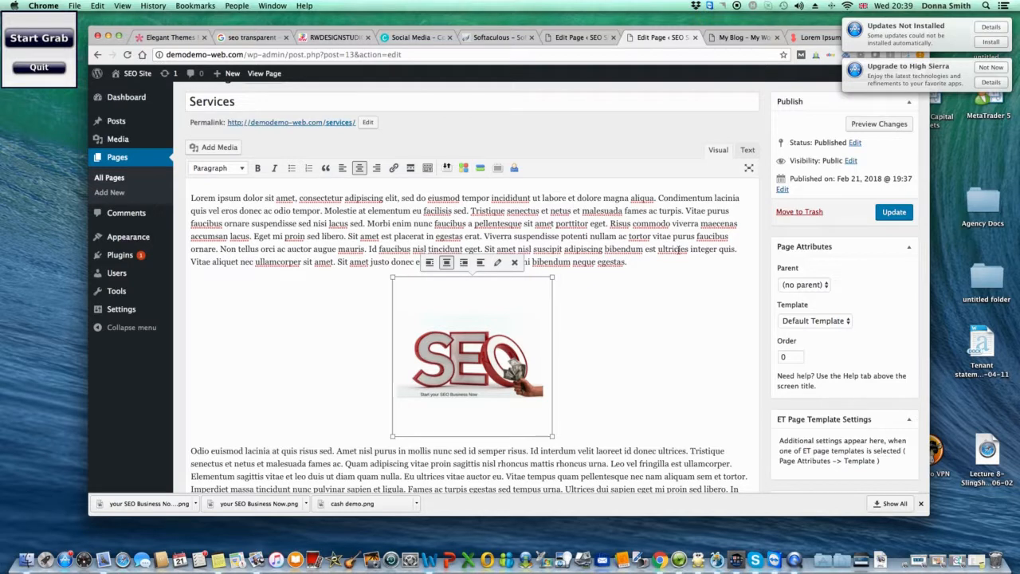
left_click(894, 213)
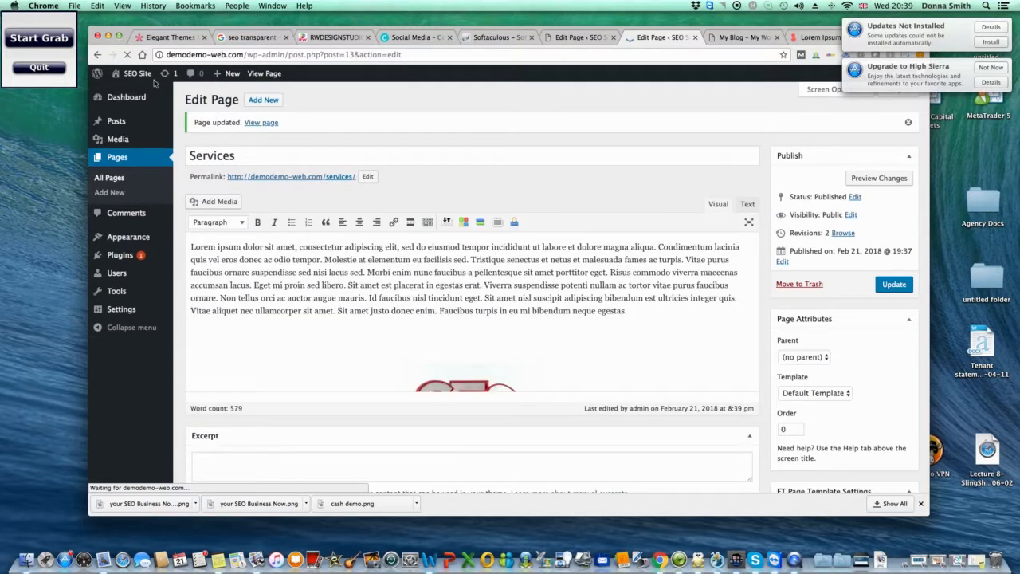
Visit the live site and check how the Prices and Services pages look.
mouse_move(136, 77)
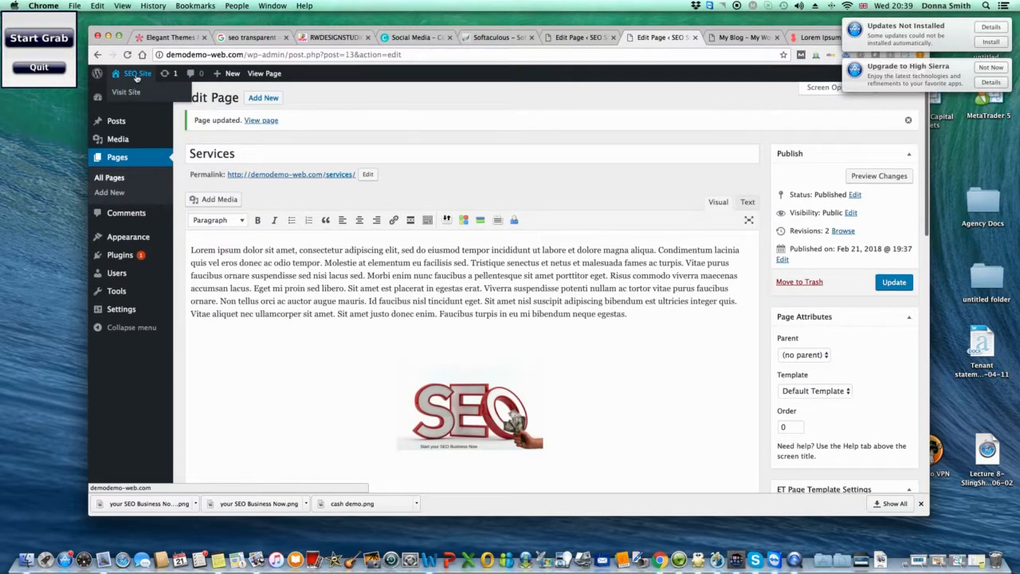
left_click(136, 77)
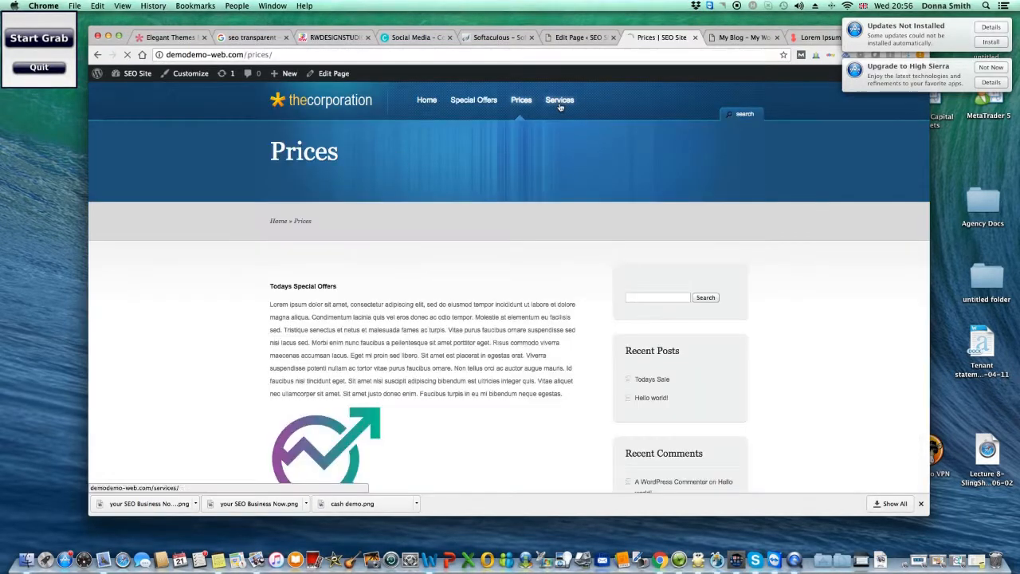
left_click(560, 101)
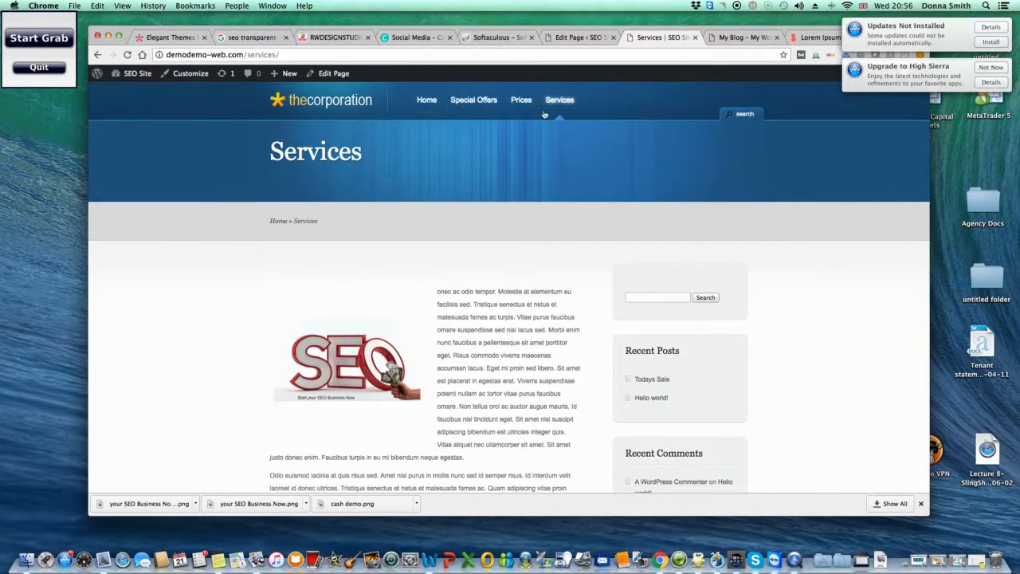
Open the site's widget settings and delete the Meta widget from the Sidebar area.
mouse_move(135, 75)
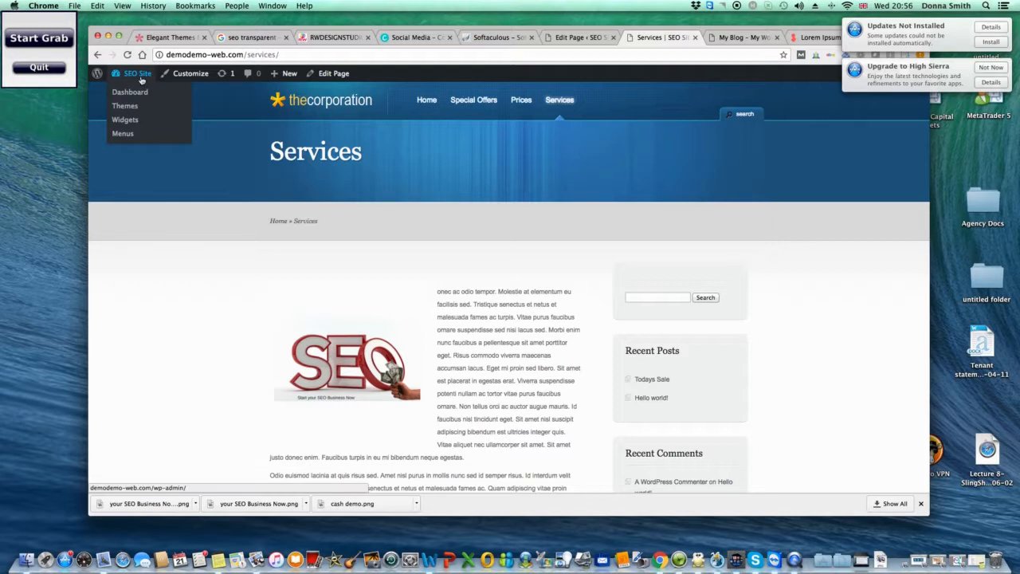
left_click(136, 121)
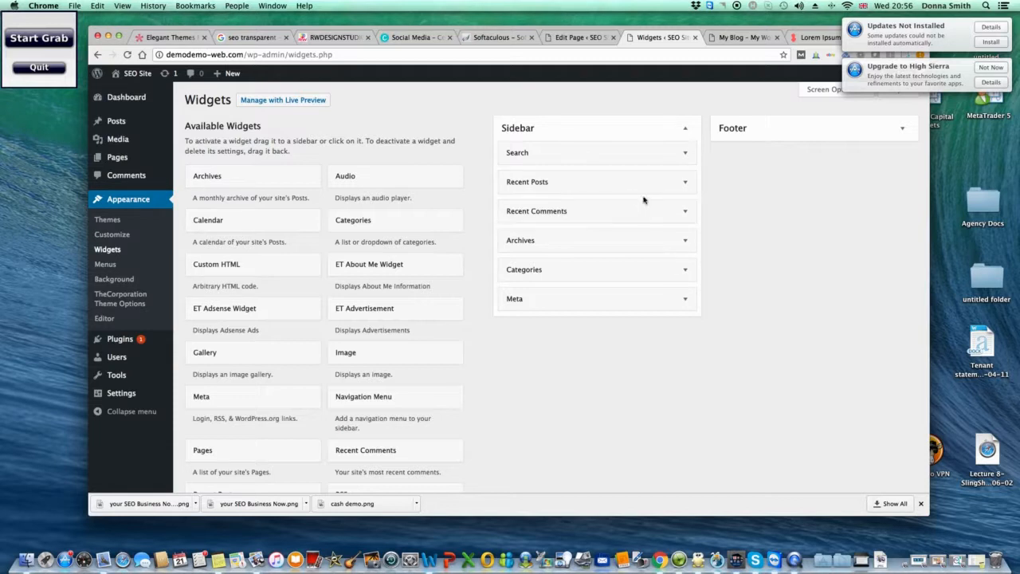
left_click(685, 130)
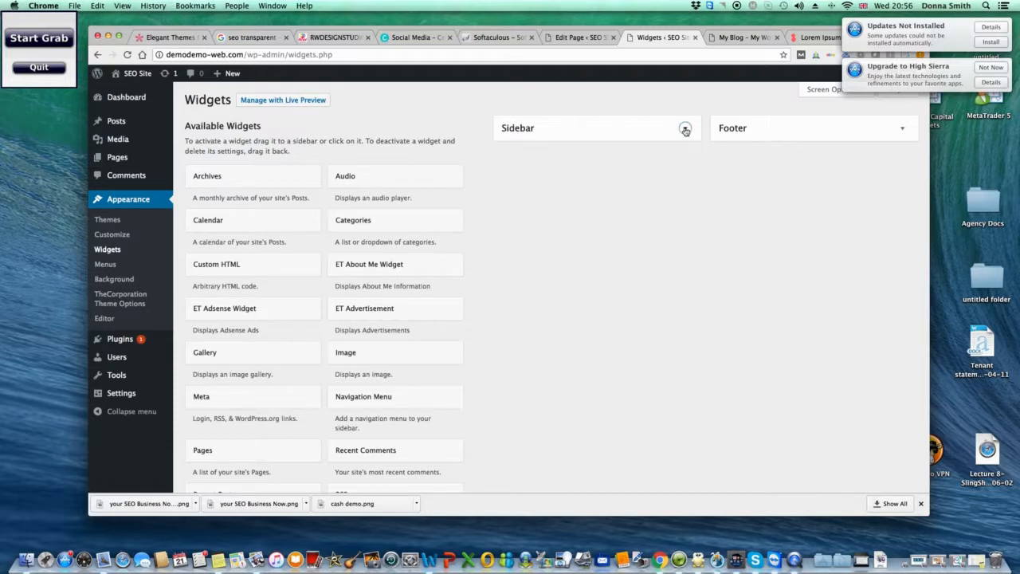
left_click(685, 130)
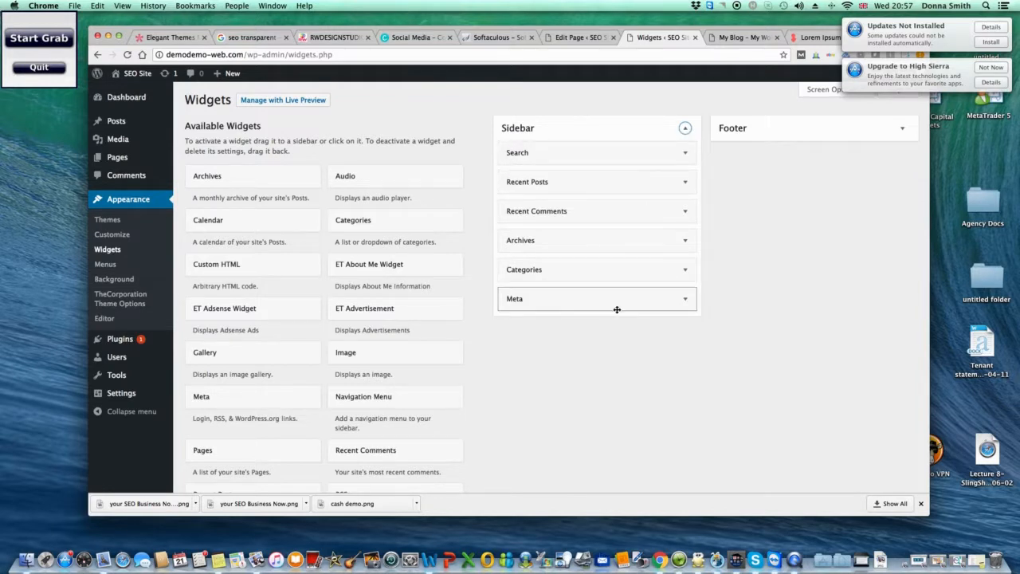
left_click(684, 302)
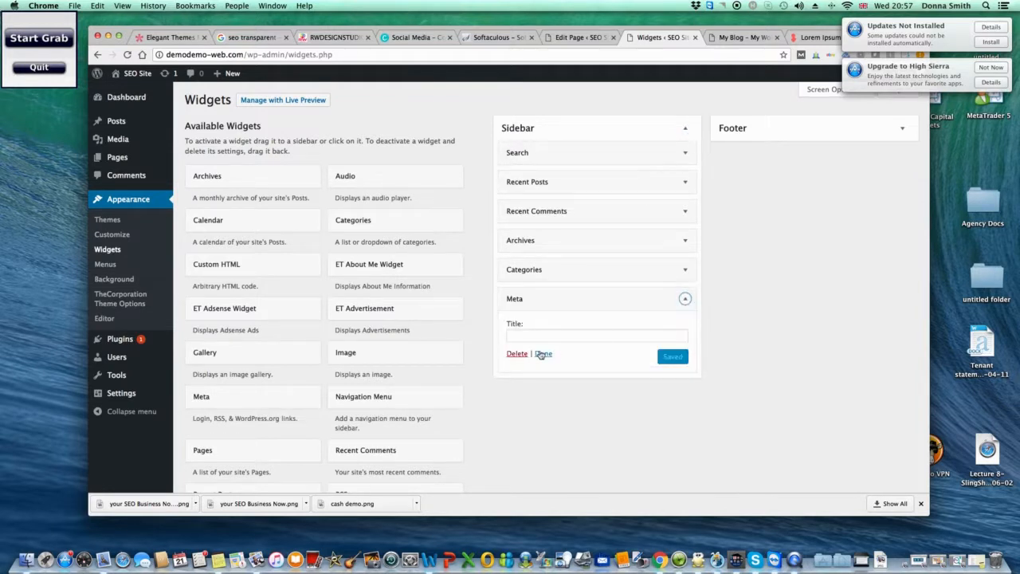
left_click(518, 353)
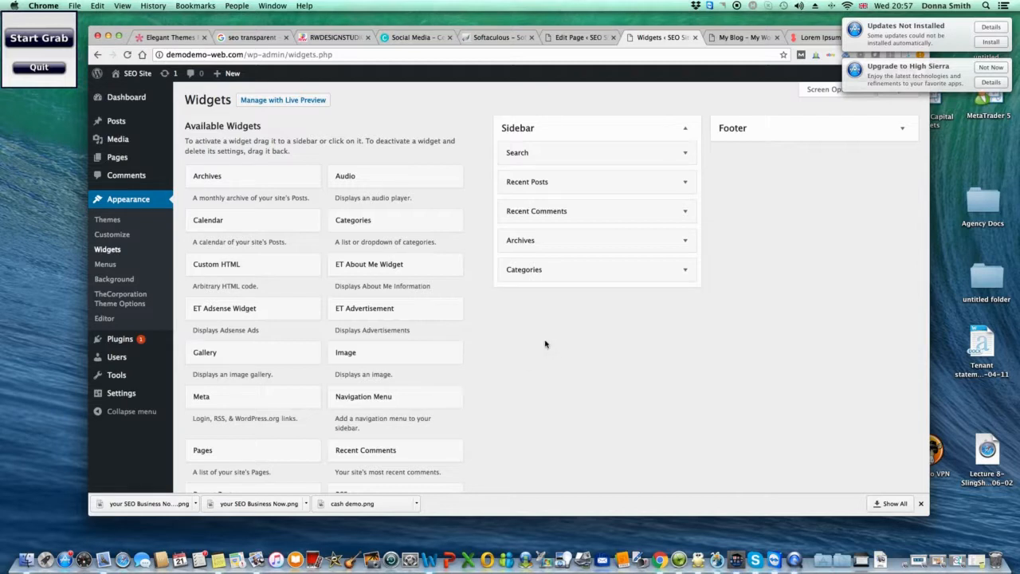
Delete the Categories, Archives and Recent Comments widgets from the Sidebar area.
left_click(684, 271)
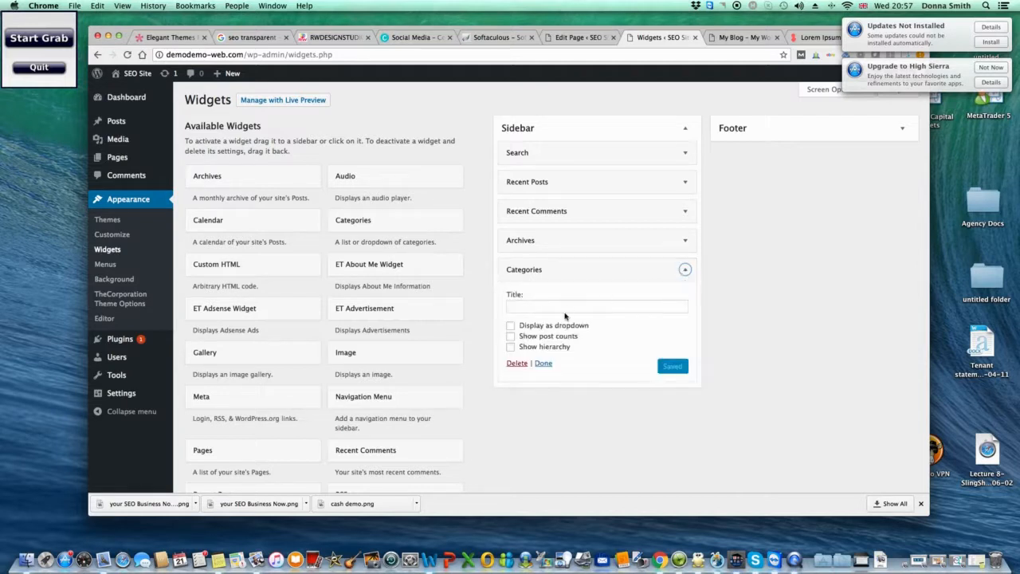
left_click(517, 364)
left_click(685, 240)
left_click(516, 323)
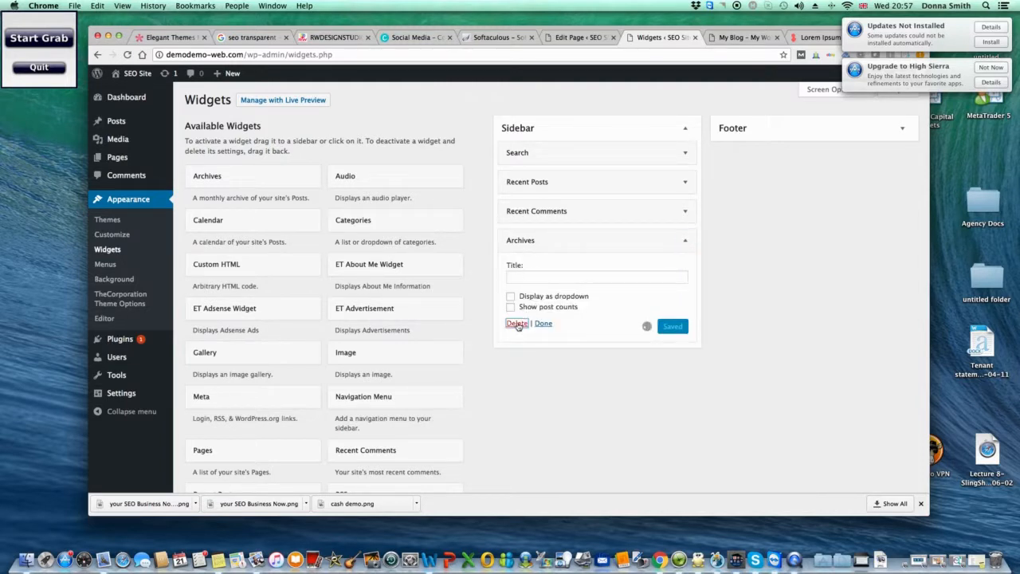
left_click(685, 212)
left_click(517, 290)
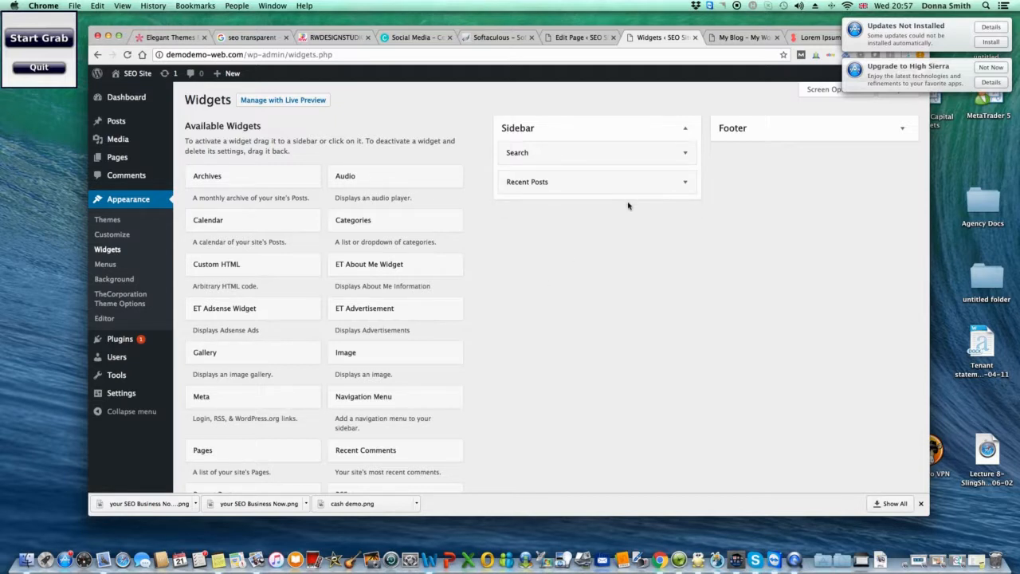
Delete the Recent Posts and Search widgets from the Sidebar area and collapse it.
left_click(685, 182)
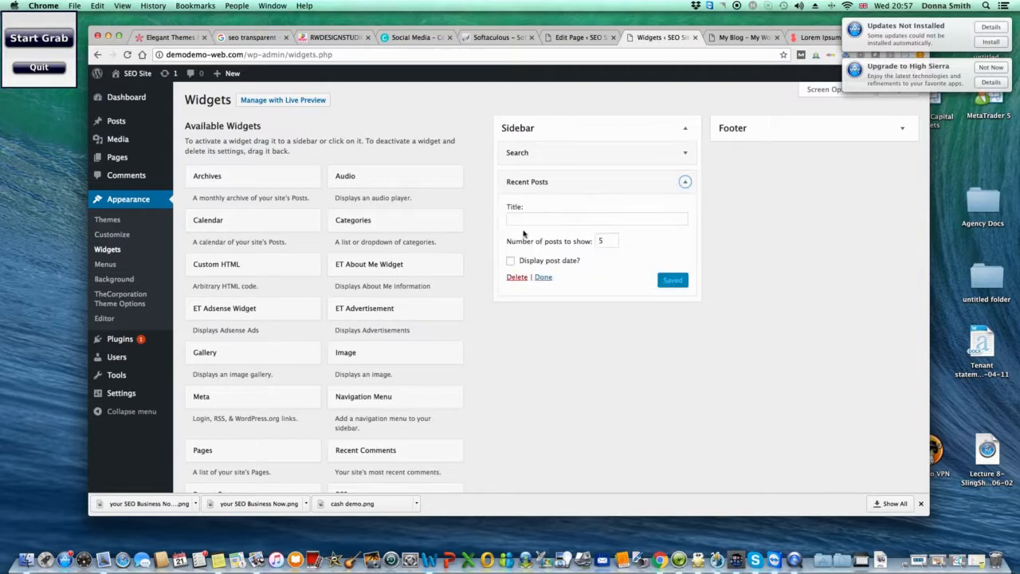
left_click(515, 277)
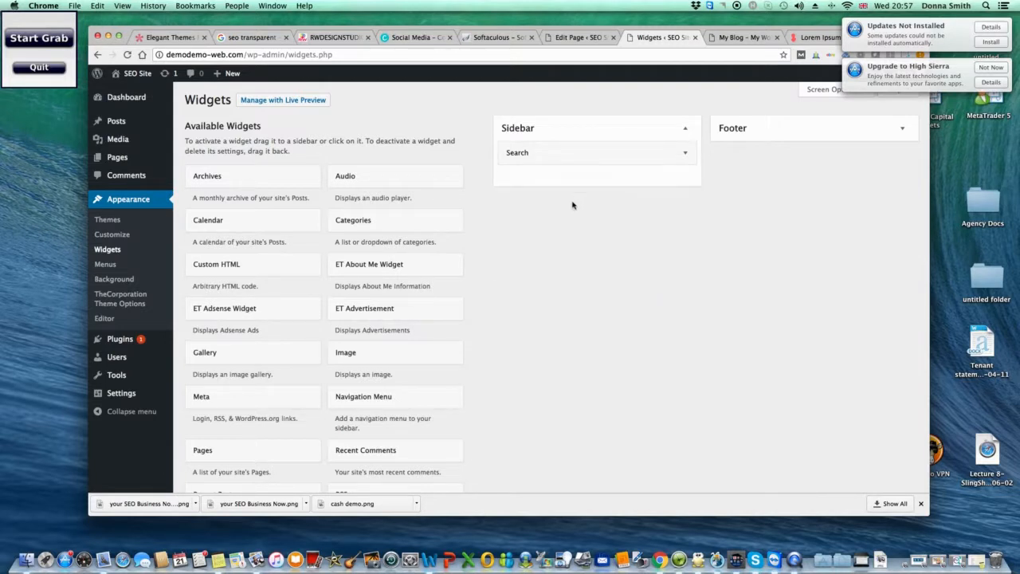
left_click(685, 153)
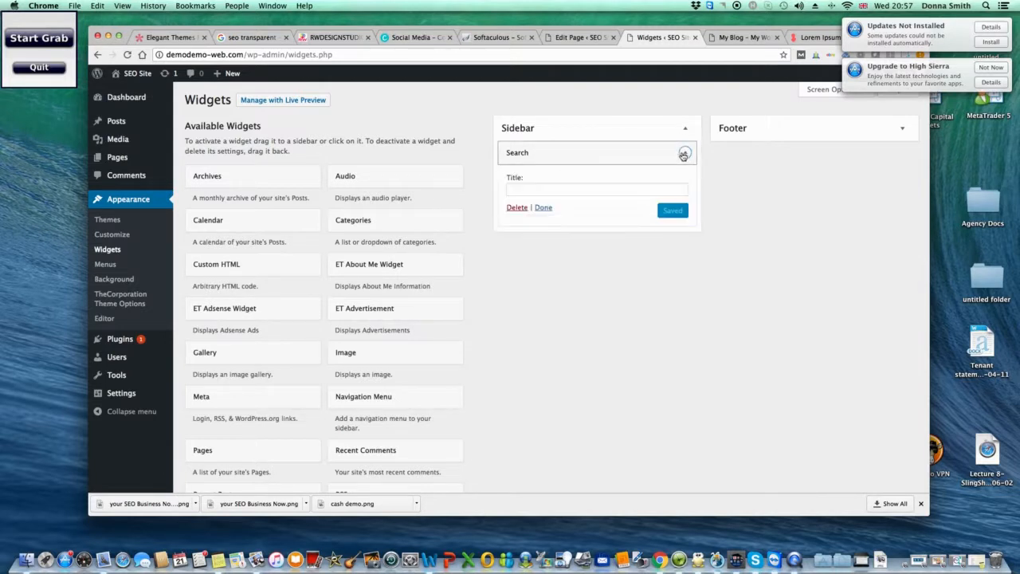
left_click(516, 208)
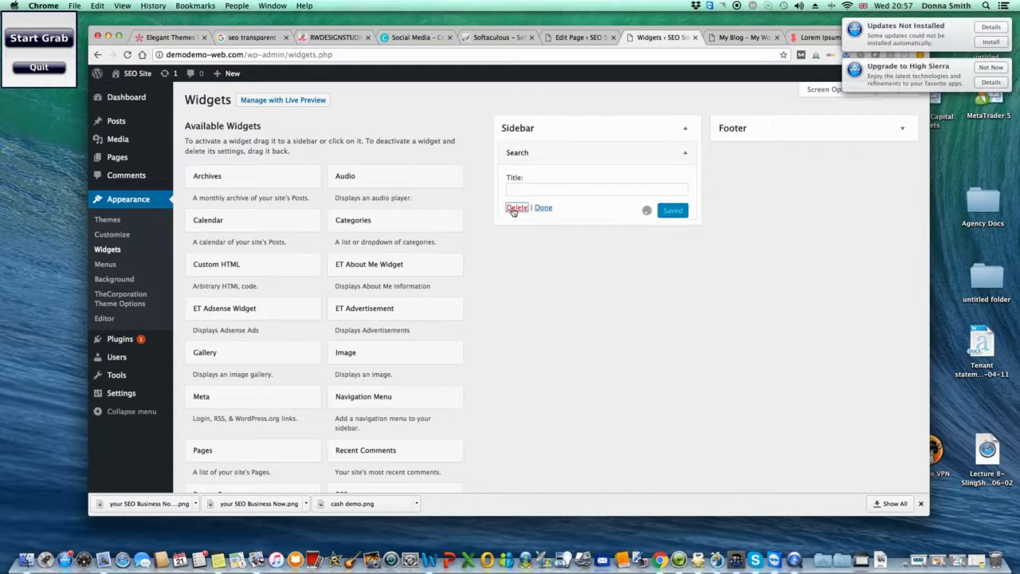
left_click(596, 132)
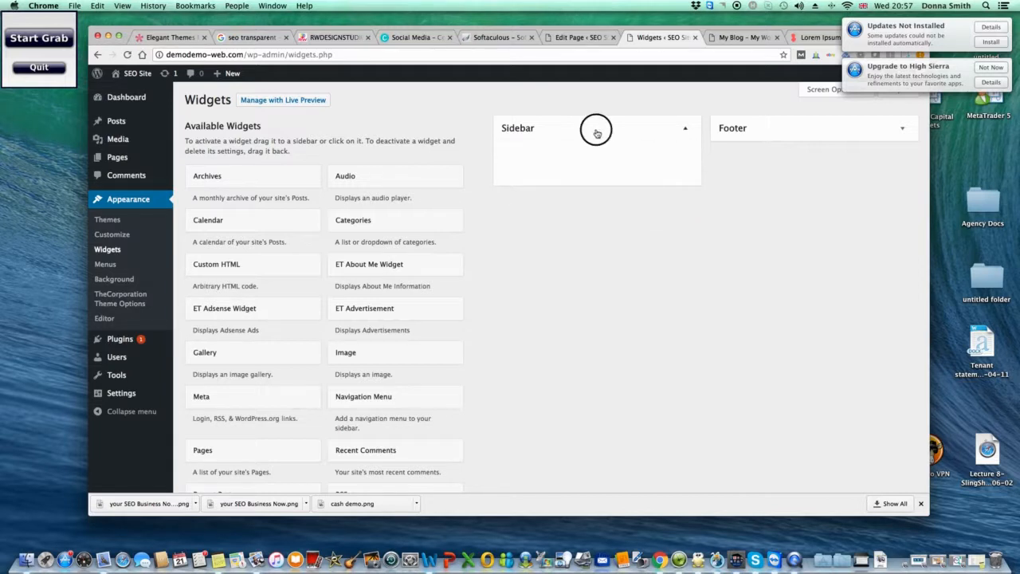
left_click(637, 134)
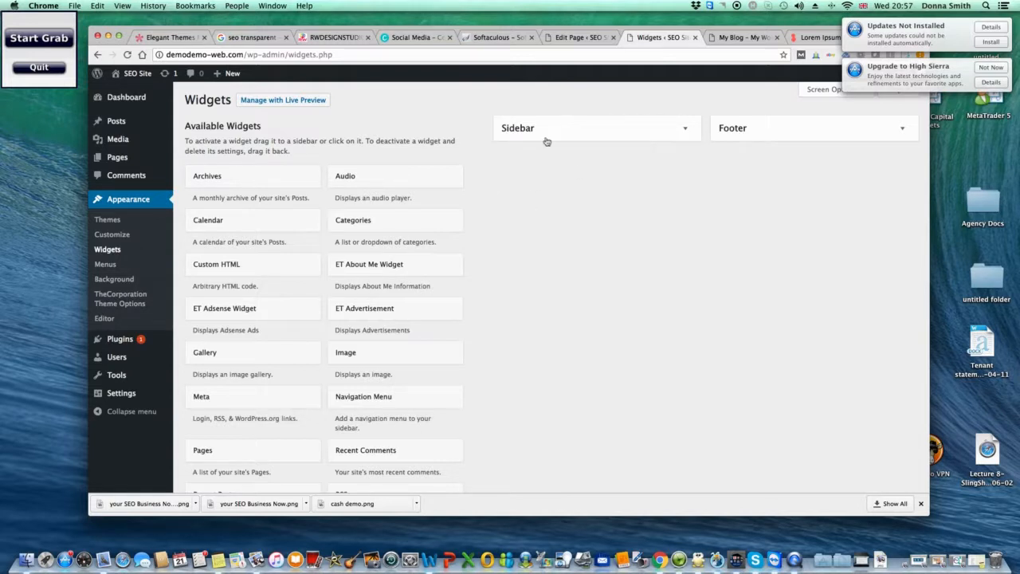
Visit the live site's home page and look through its slider and the content columns below.
left_click(138, 79)
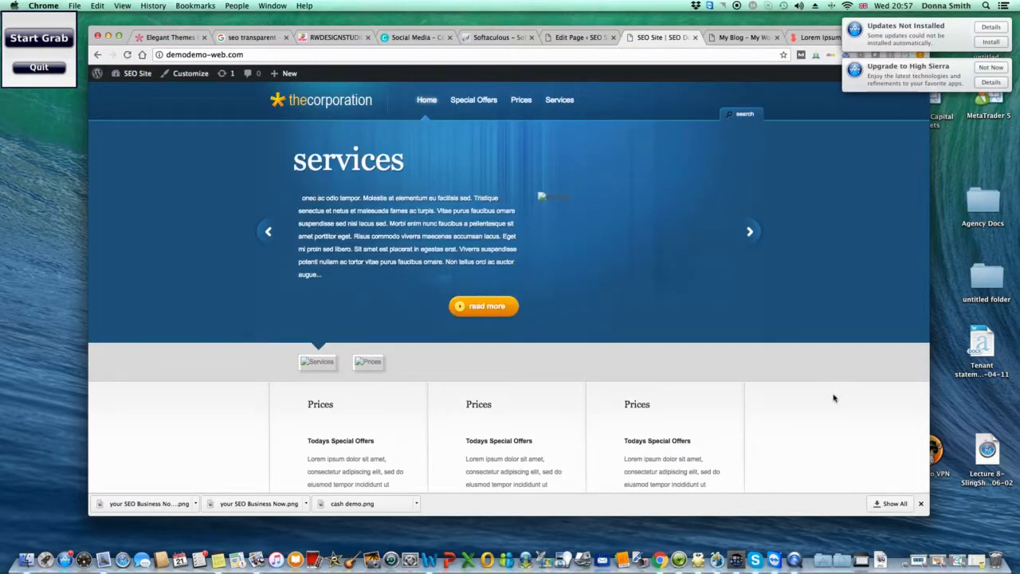
scroll(834, 398, "down", 10)
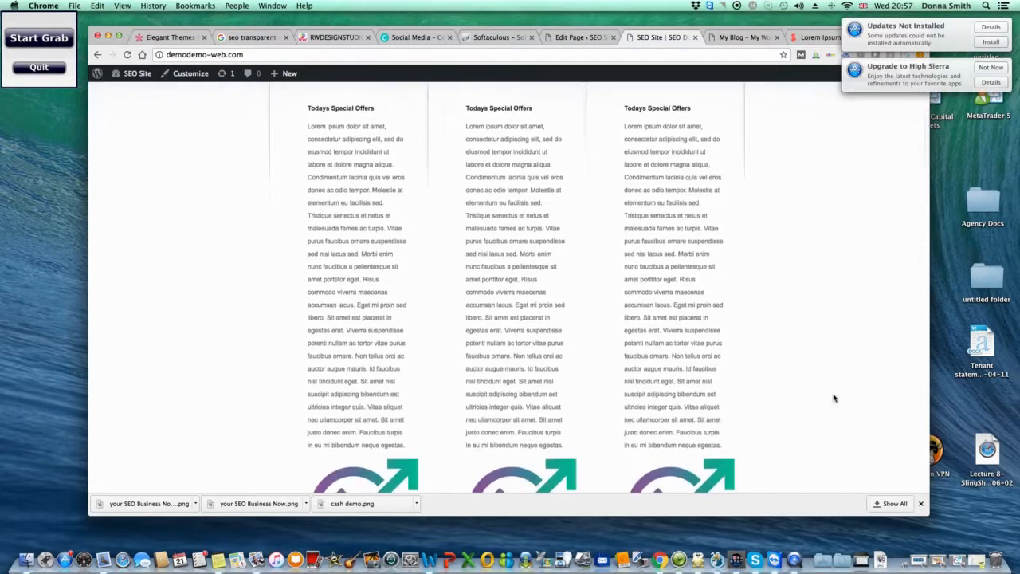
scroll(834, 398, "down", 5)
scroll(834, 398, "up", 3)
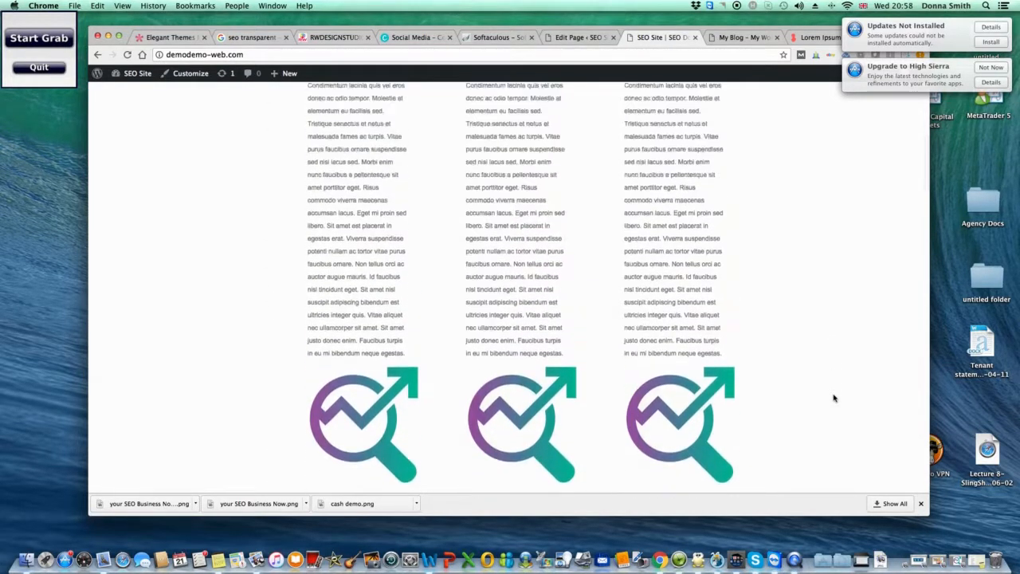
scroll(834, 398, "up", 10)
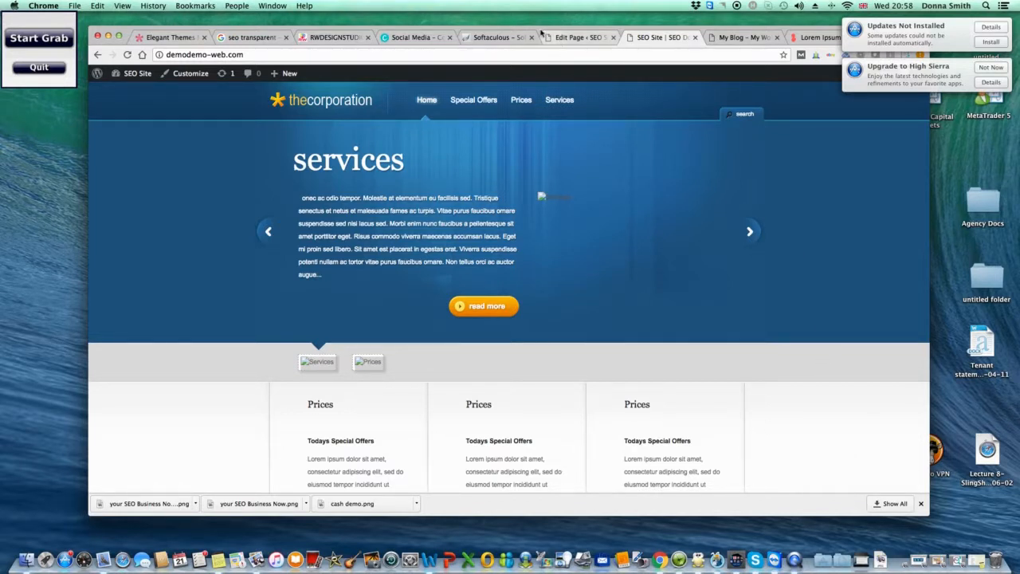
left_click_drag(539, 30, 460, 30)
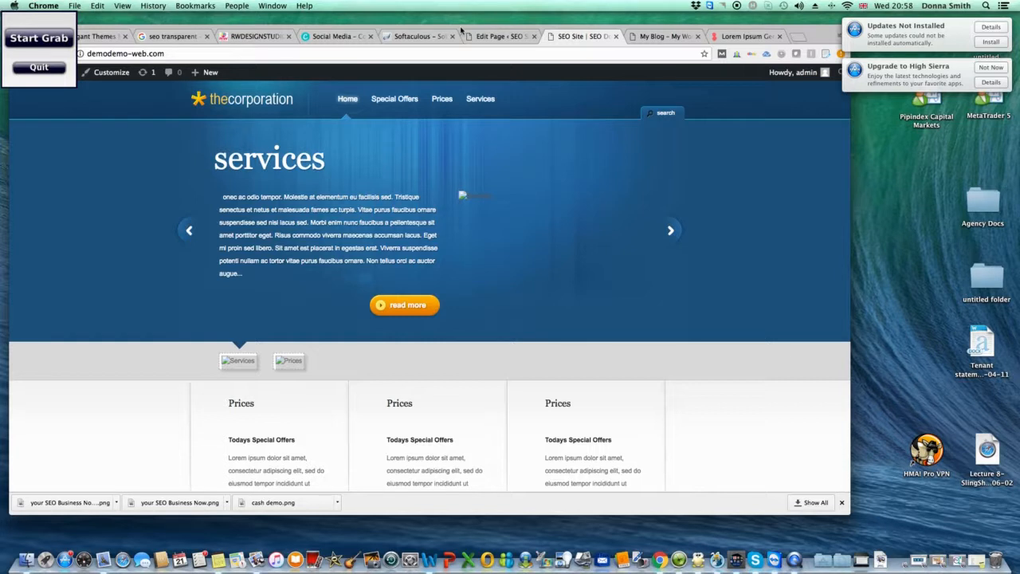
left_click_drag(460, 30, 529, 32)
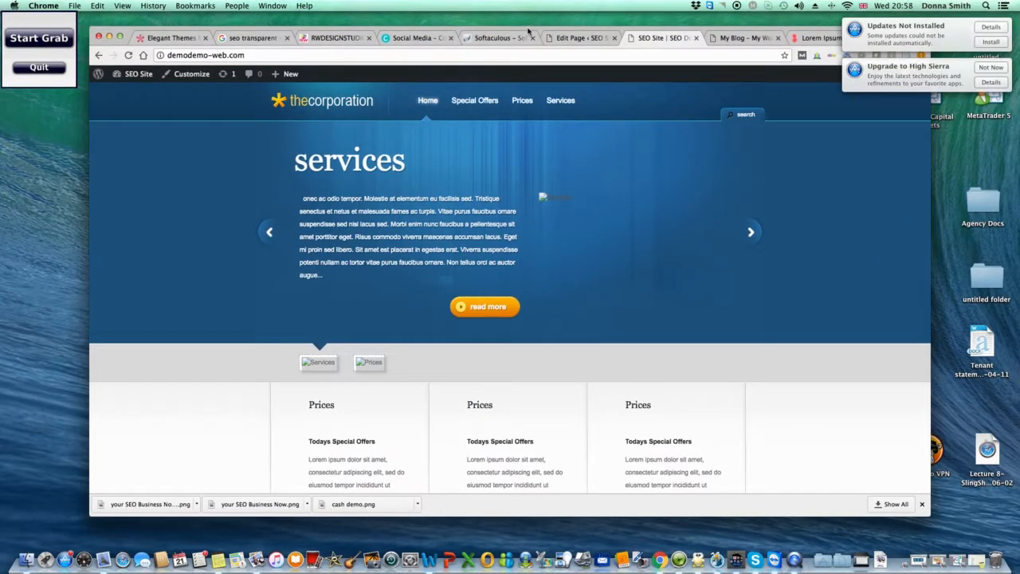
left_click(329, 38)
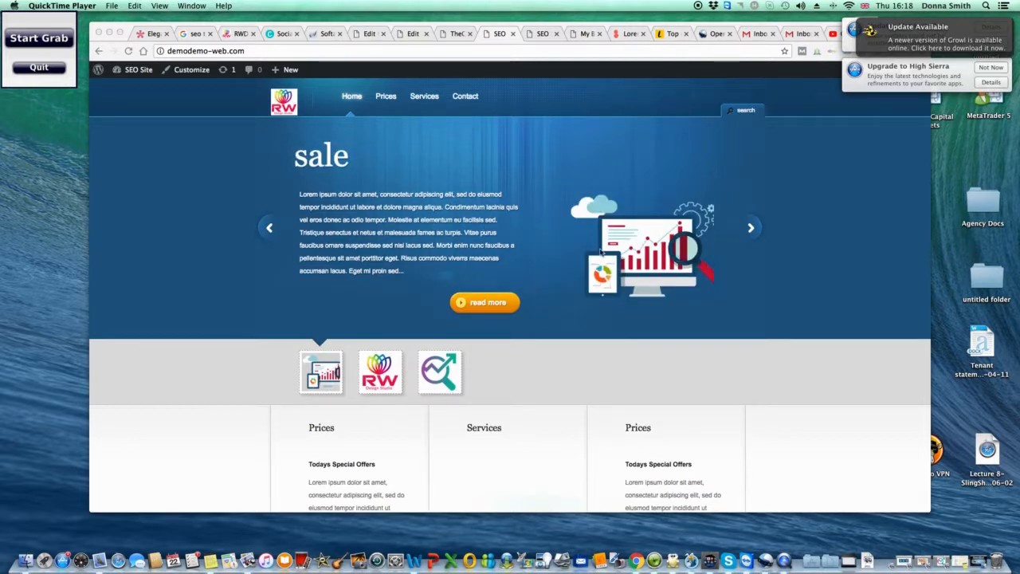
Check how the Prices, Services and Contact pages look on the live site.
left_click(388, 100)
left_click(388, 100)
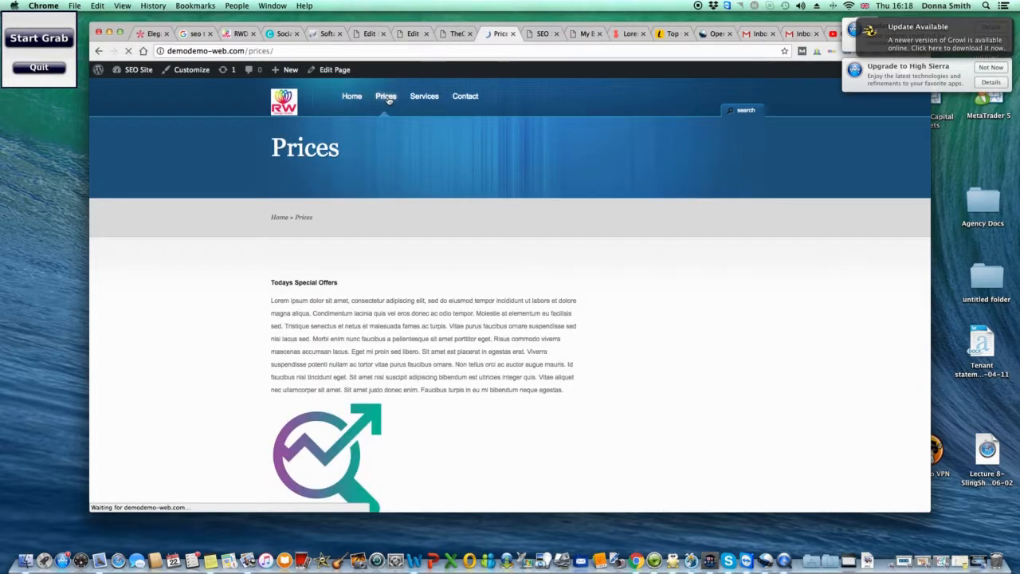
left_click(411, 97)
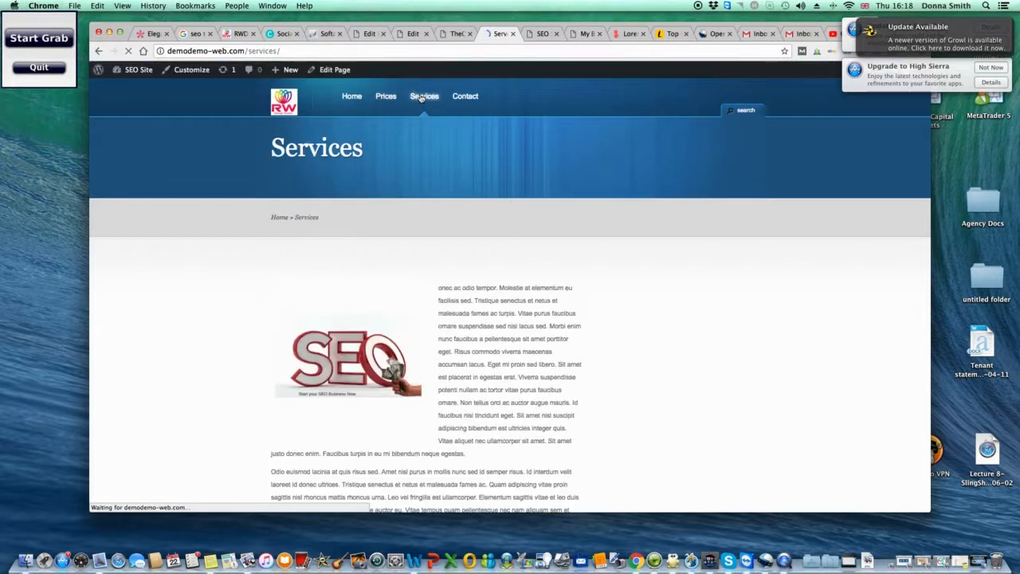
left_click(473, 100)
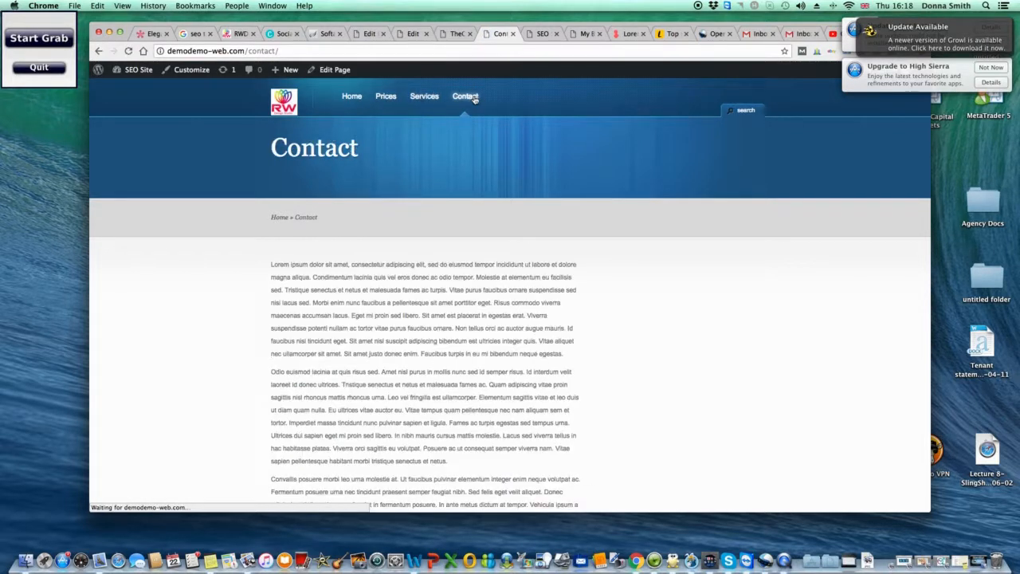